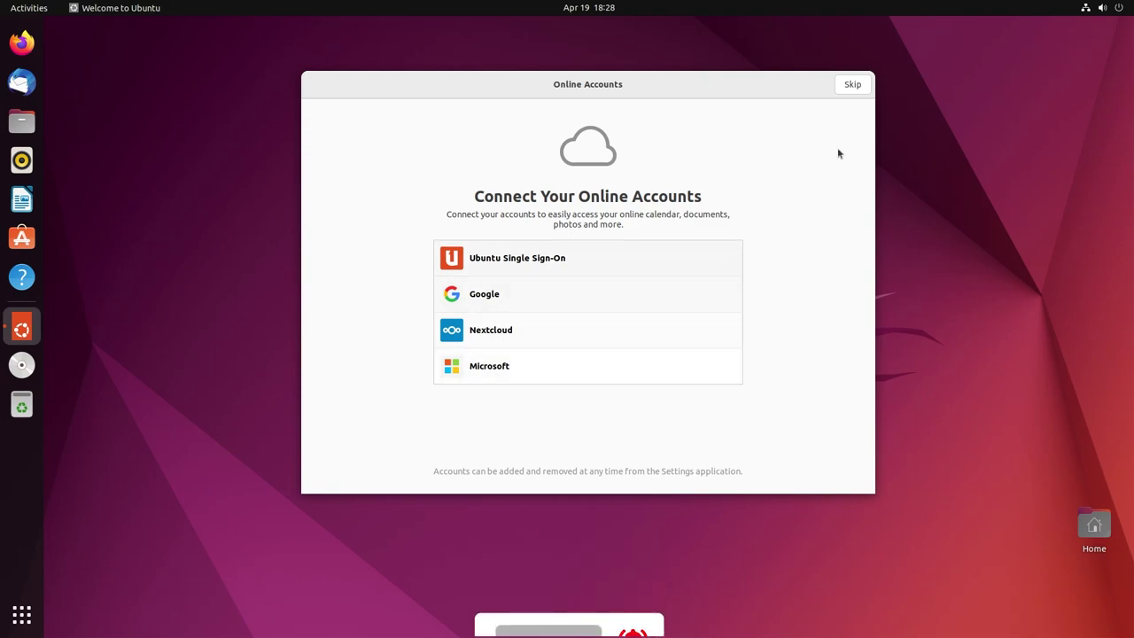
Complete the welcome setup without connecting online accounts, declining to send system info and leaving Location Services off
left_click(851, 85)
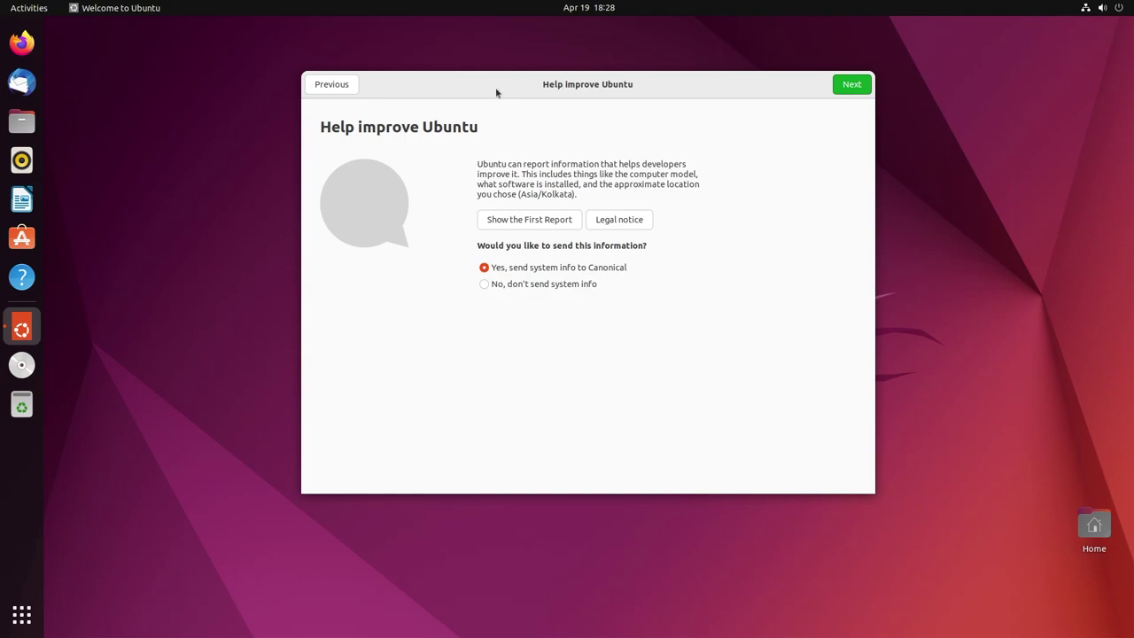
left_click(484, 284)
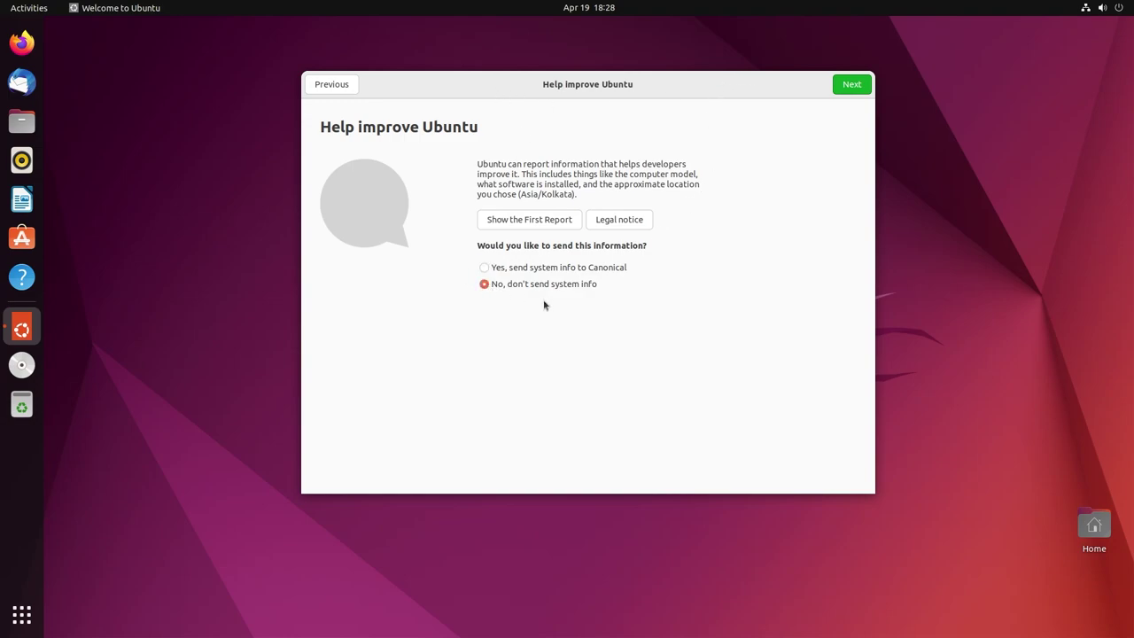
left_click(848, 91)
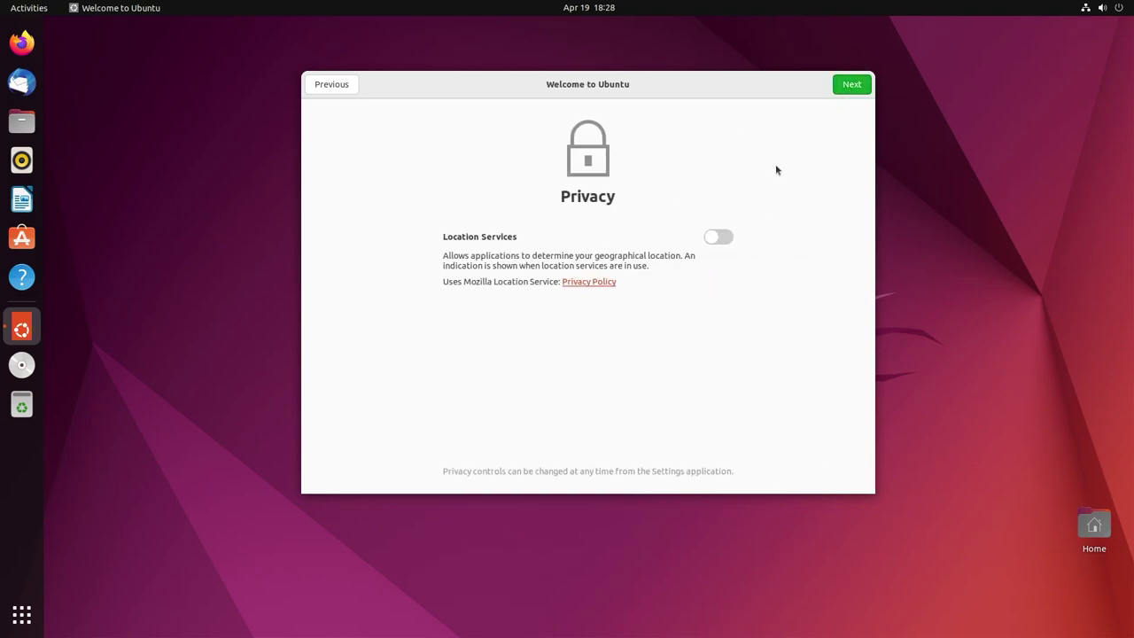
left_click(846, 89)
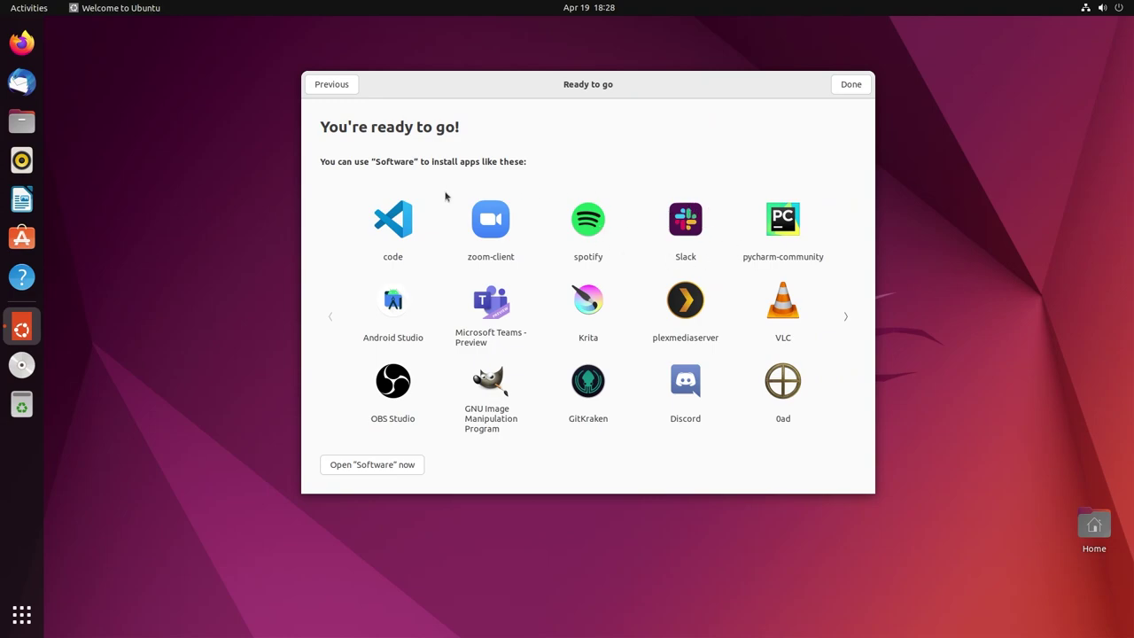
left_click(847, 323)
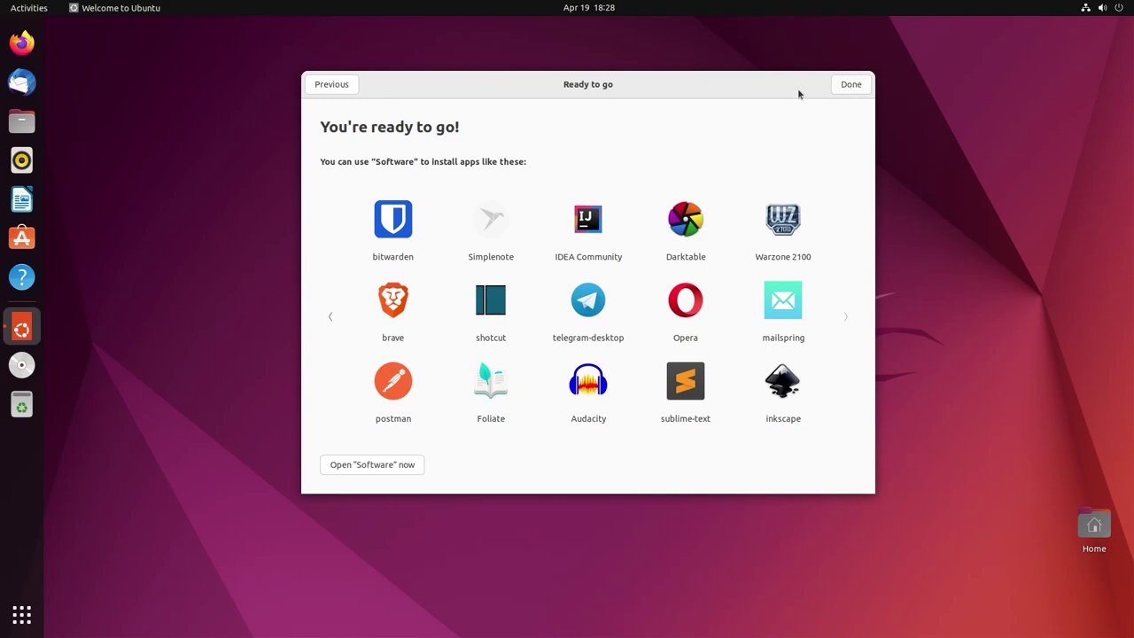
left_click(849, 86)
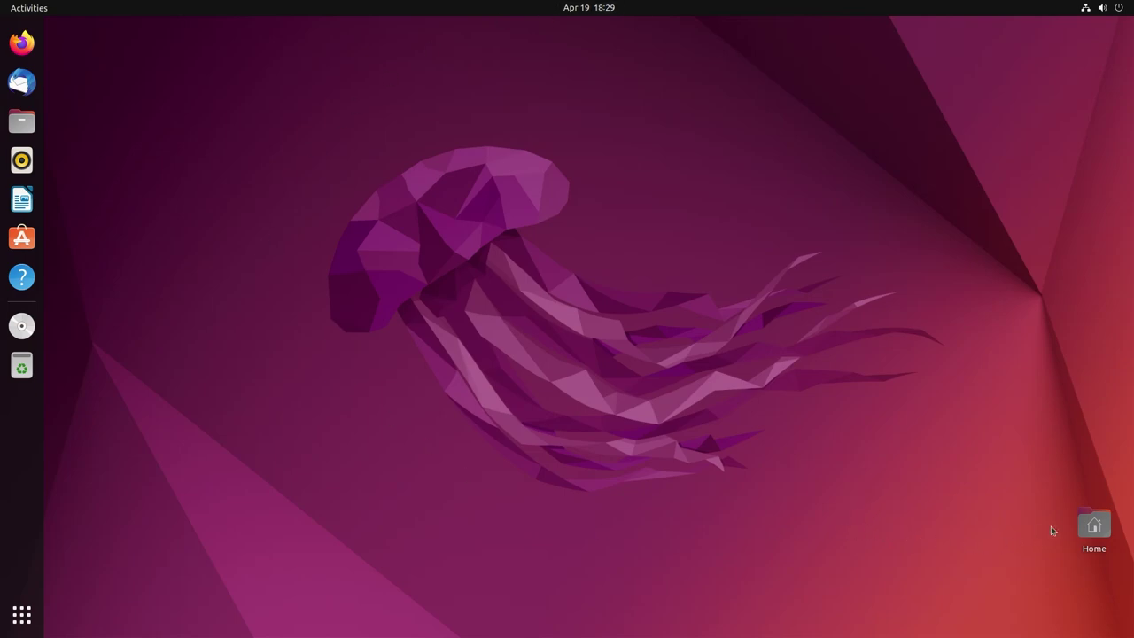
Open the system settings and examine the OS name, GNOME version and windowing system in the About details
left_click(1094, 528)
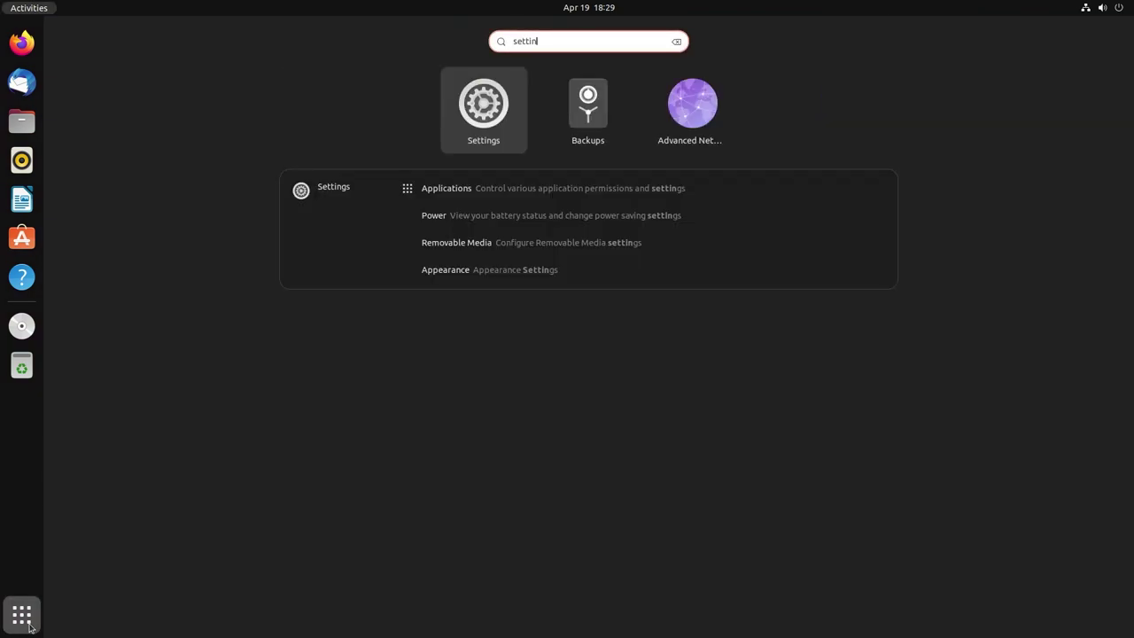
key("Return")
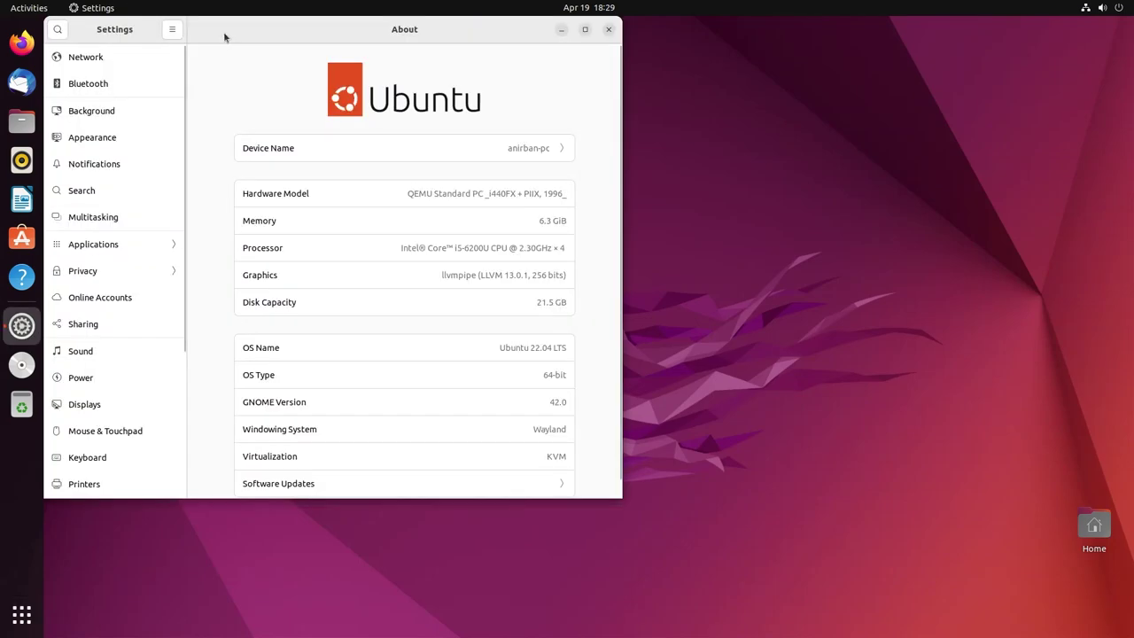
left_click_drag(223, 35, 457, 108)
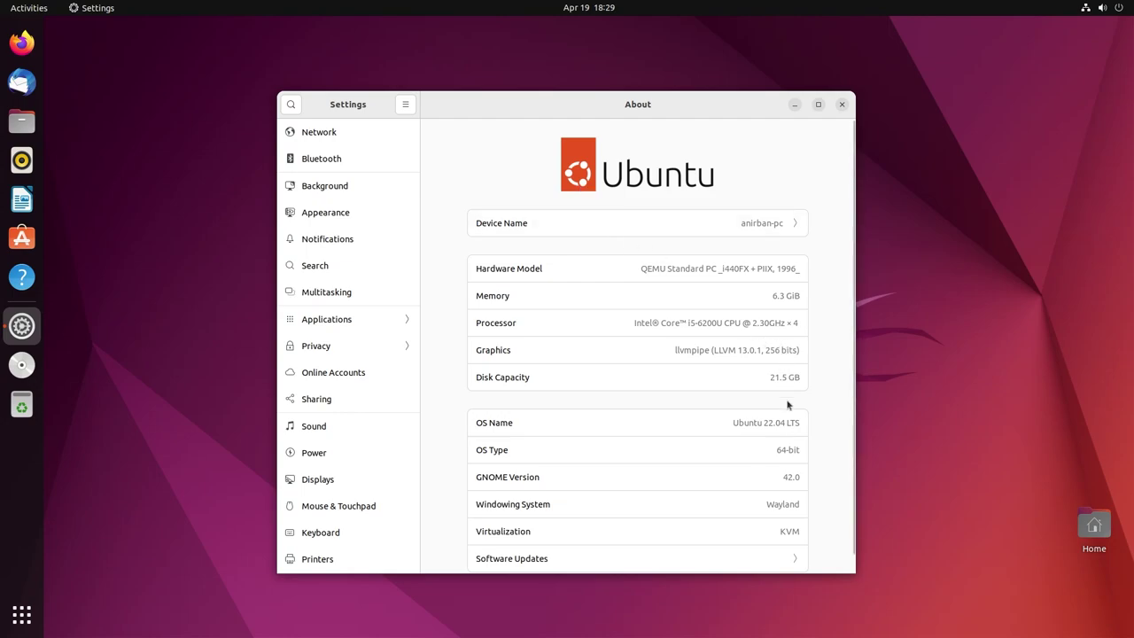
left_click_drag(734, 424, 800, 424)
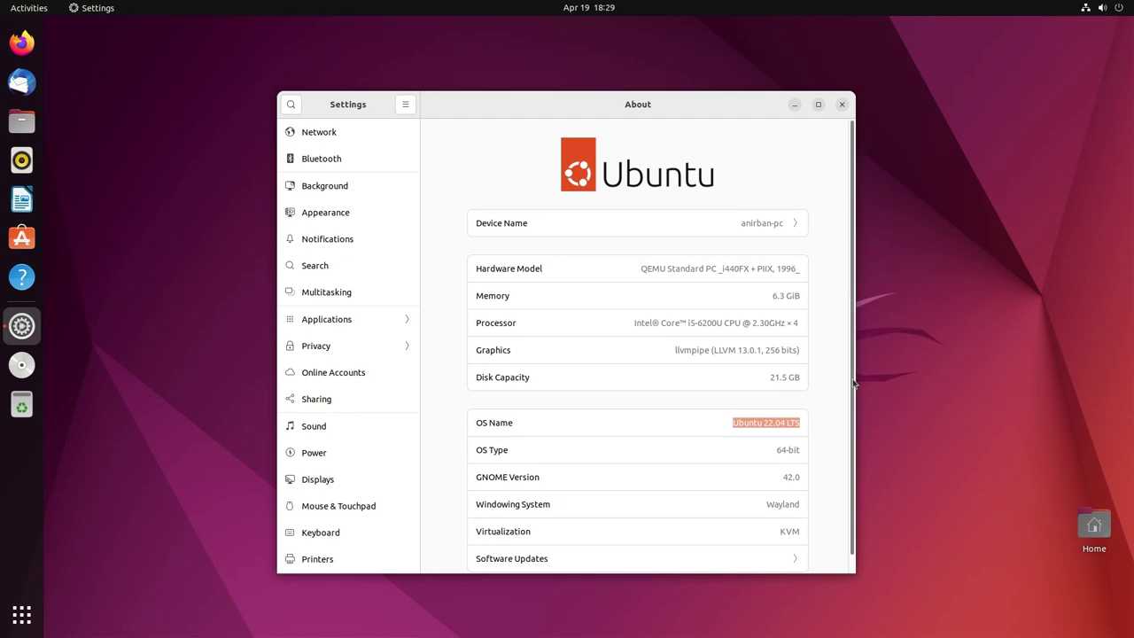
scroll(853, 384, "down", 1)
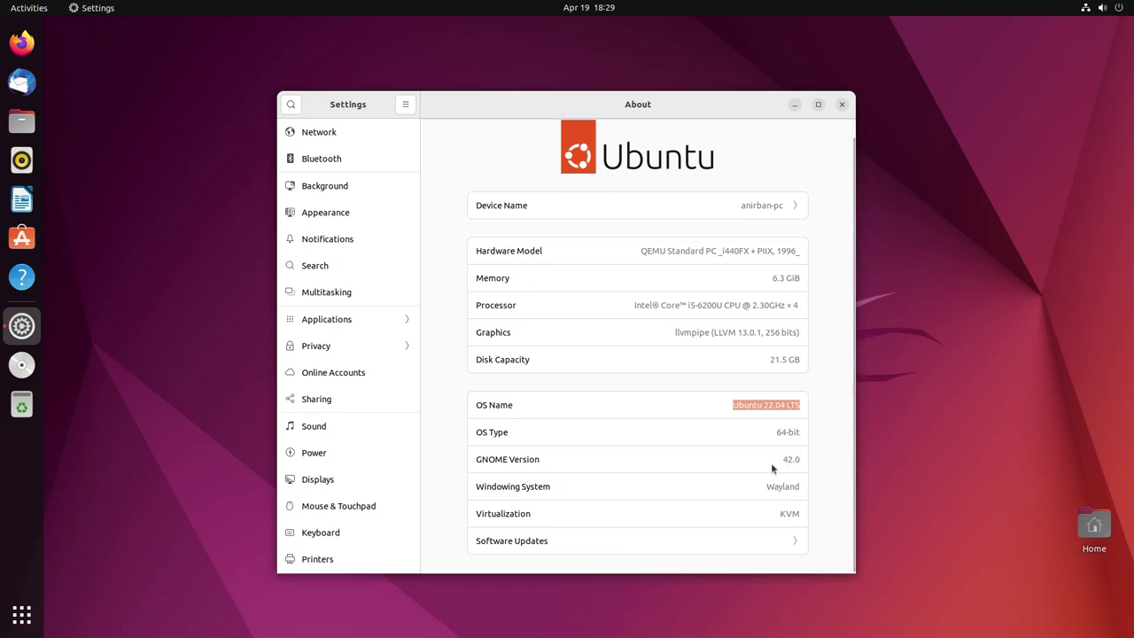
left_click_drag(783, 458, 813, 488)
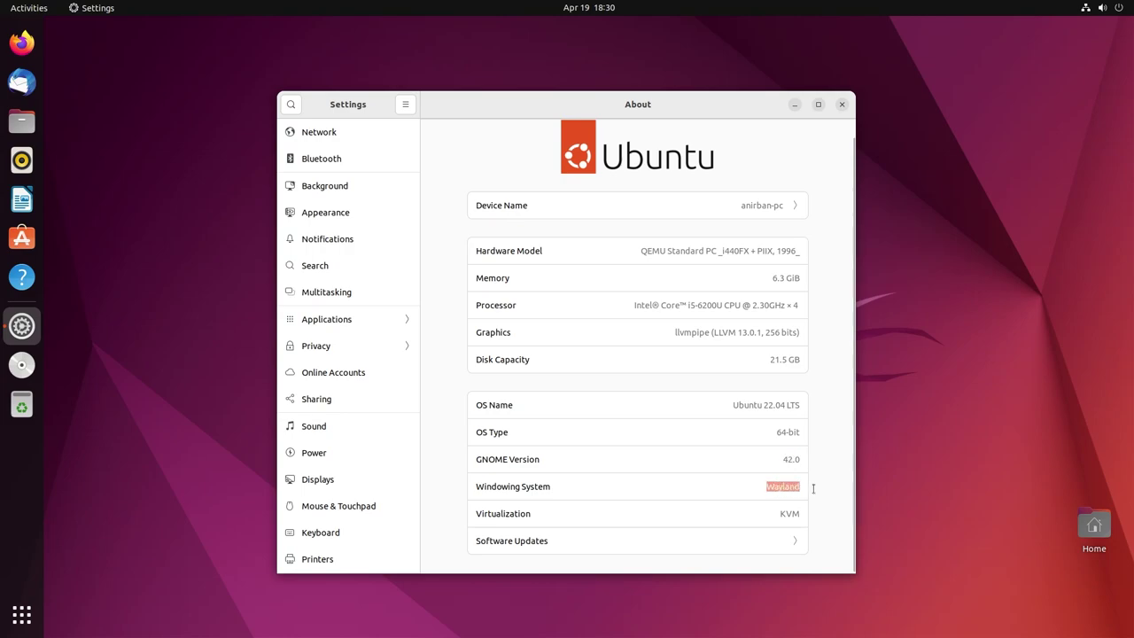
Try the blue accent color in the Appearance settings, check the Home folder with it, and restore orange
left_click(334, 214)
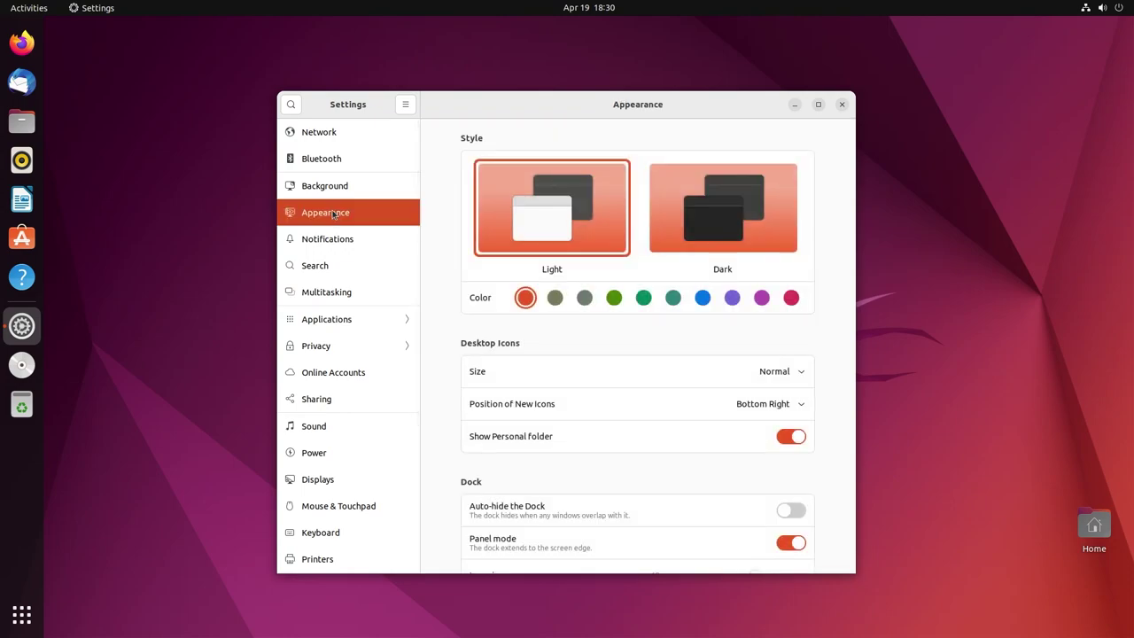
left_click(704, 301)
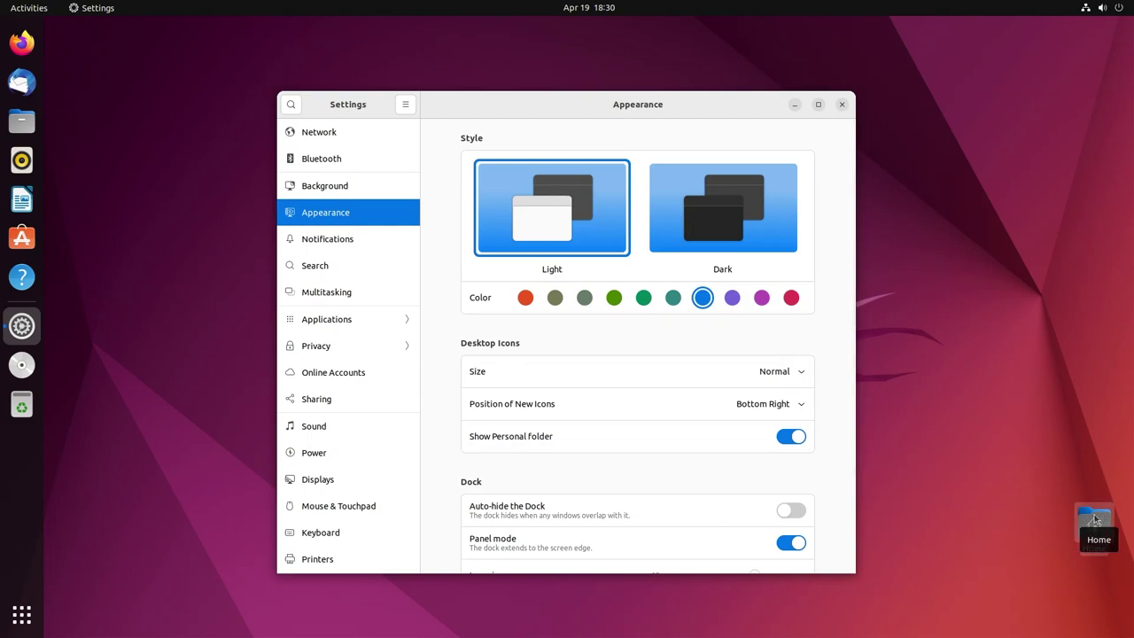
double_click(1094, 520)
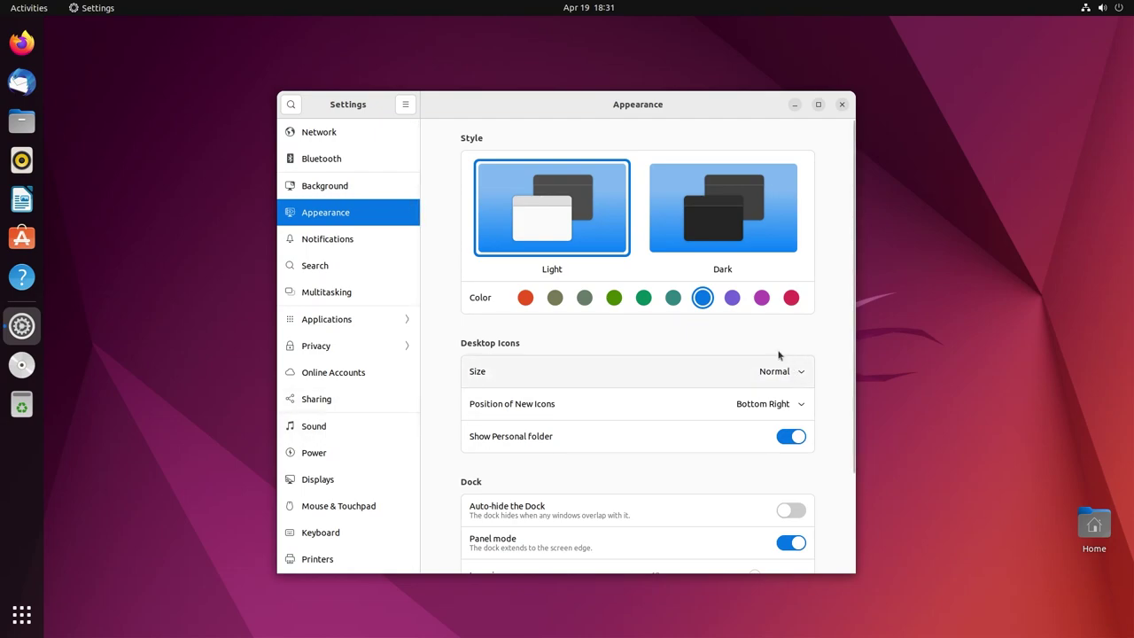
left_click(525, 298)
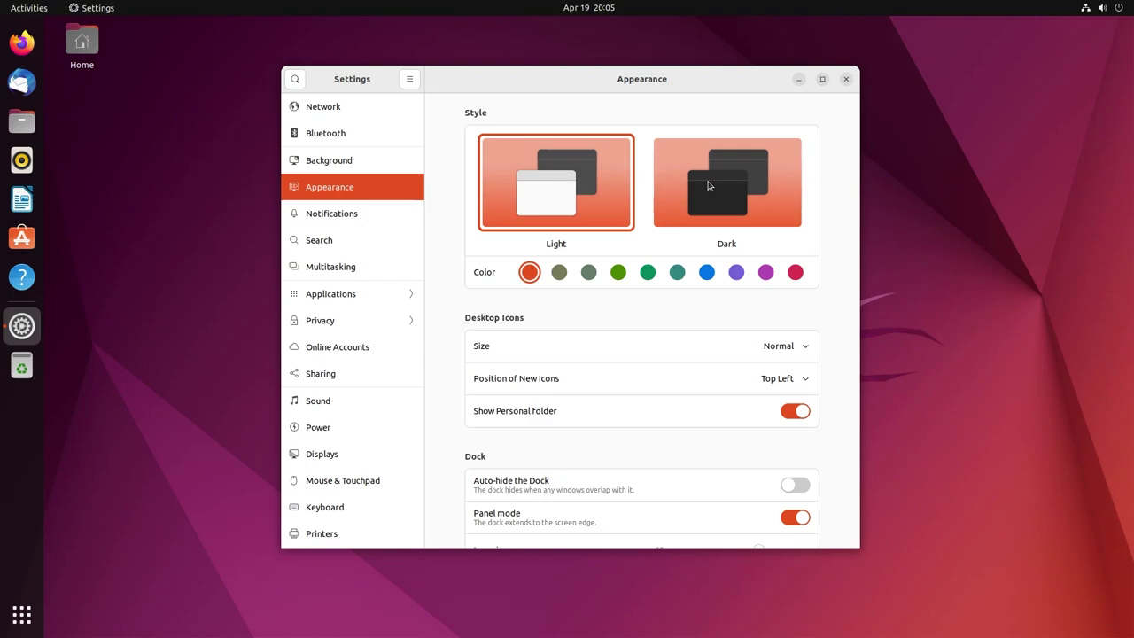
Switch the appearance style to Dark and check how the file manager's Home folder looks with it
left_click(746, 211)
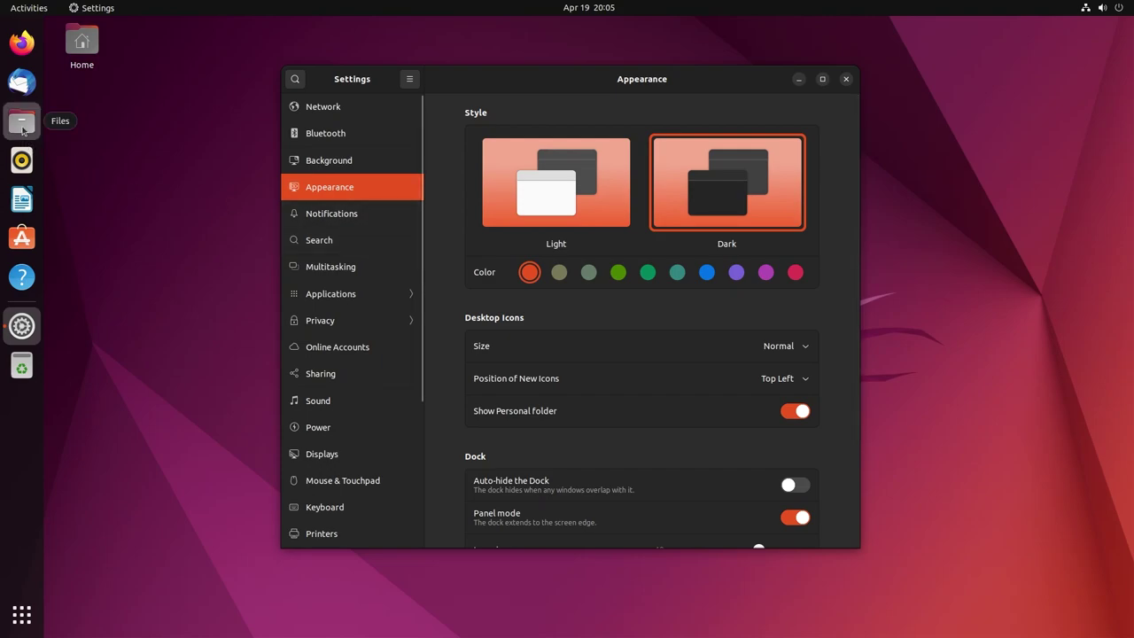
left_click(23, 129)
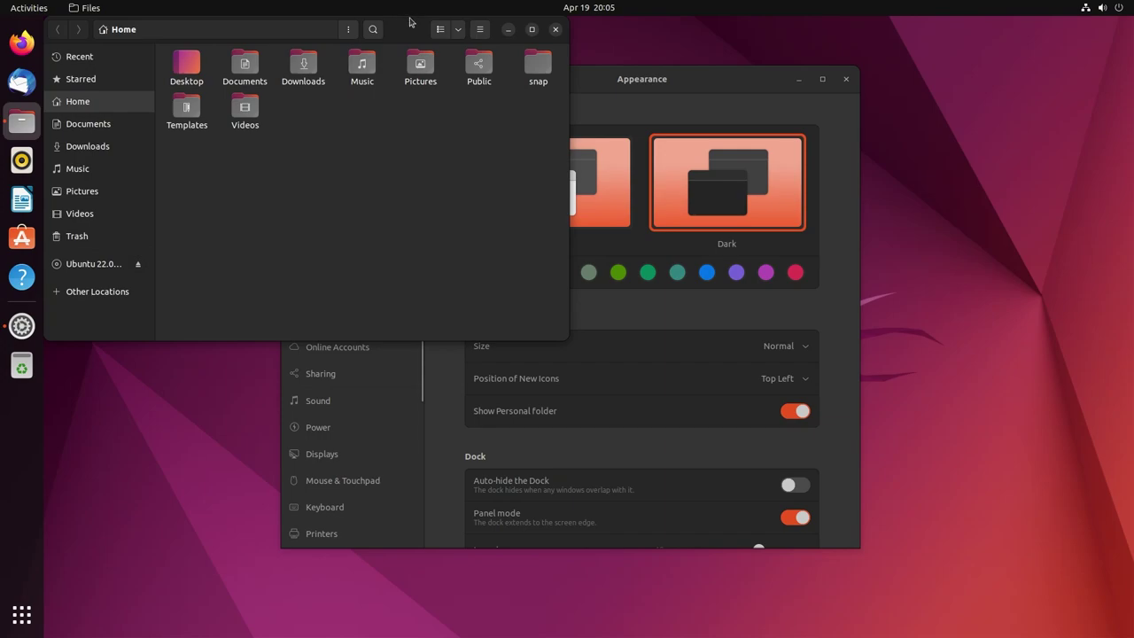
left_click_drag(408, 31, 631, 180)
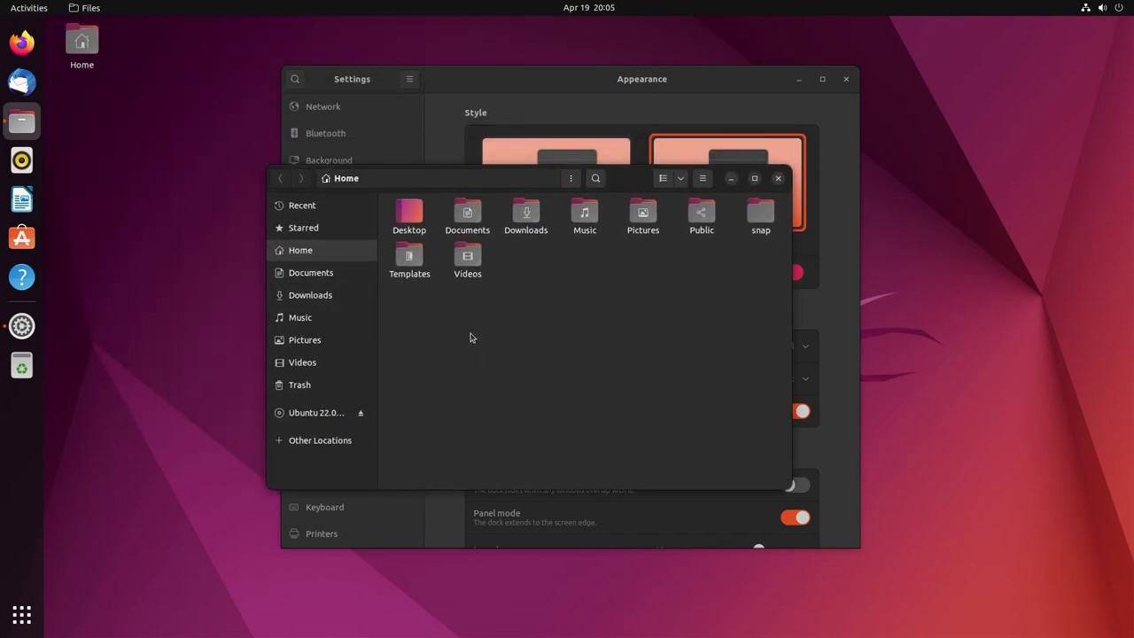
left_click(731, 183)
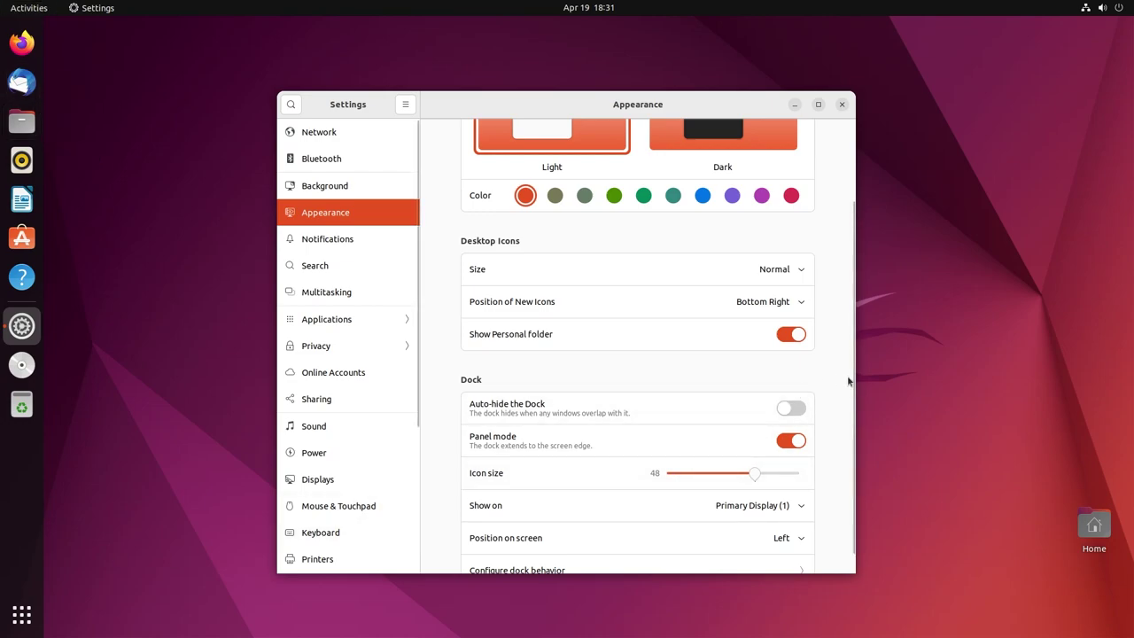
Turn on auto-hide for the dock, test it by moving the Settings window, and turn it off again
left_click_drag(854, 382, 847, 424)
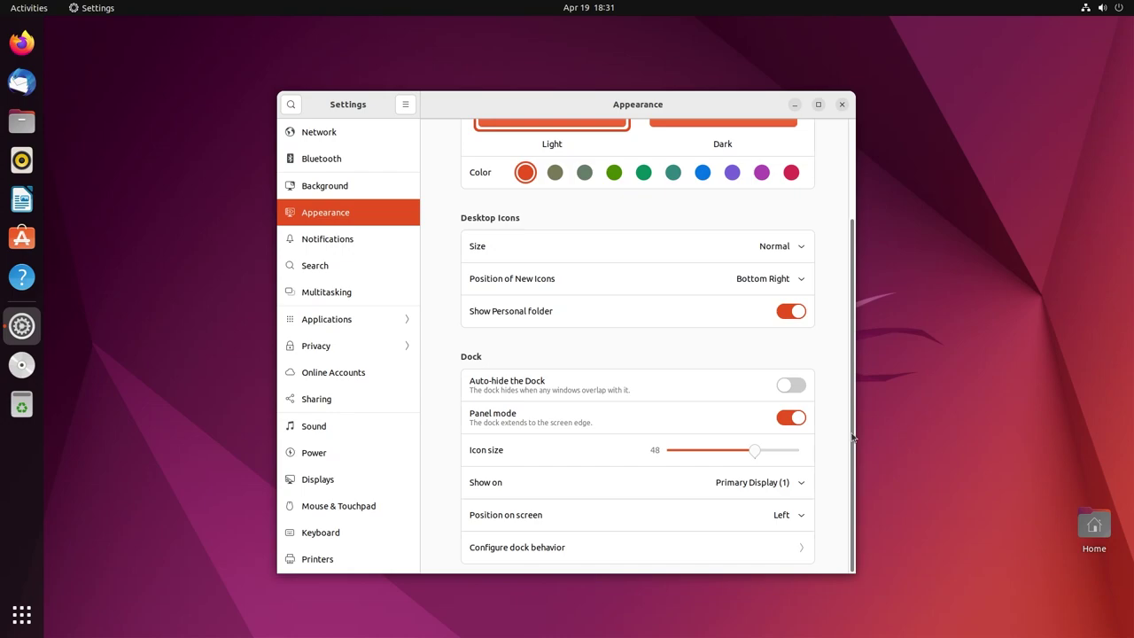
left_click(794, 387)
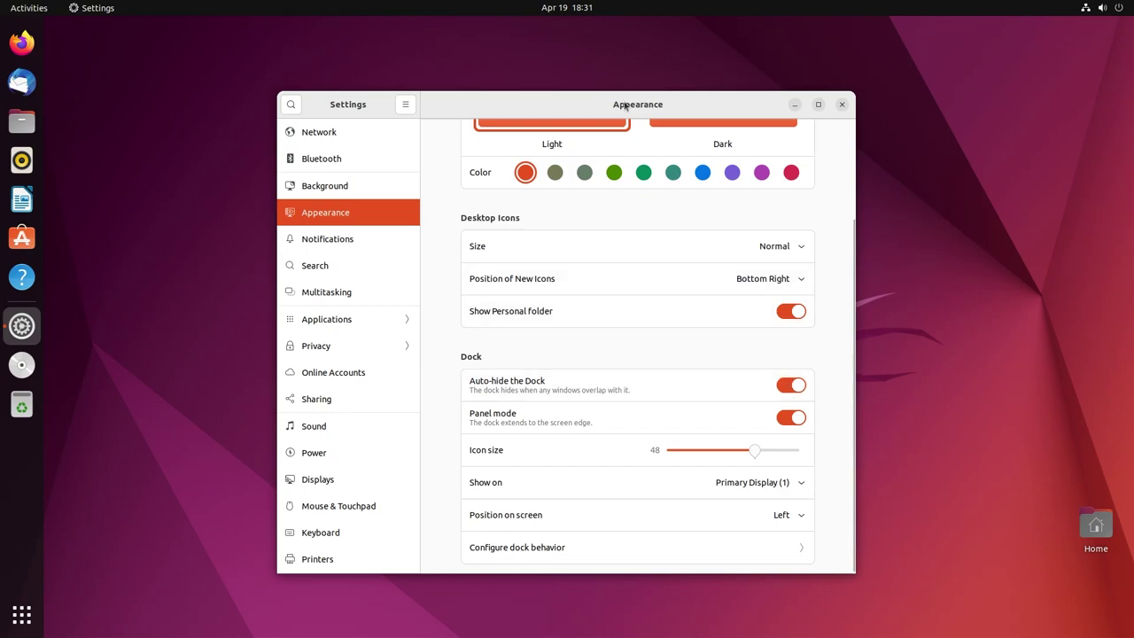
left_click_drag(620, 106, 704, 110)
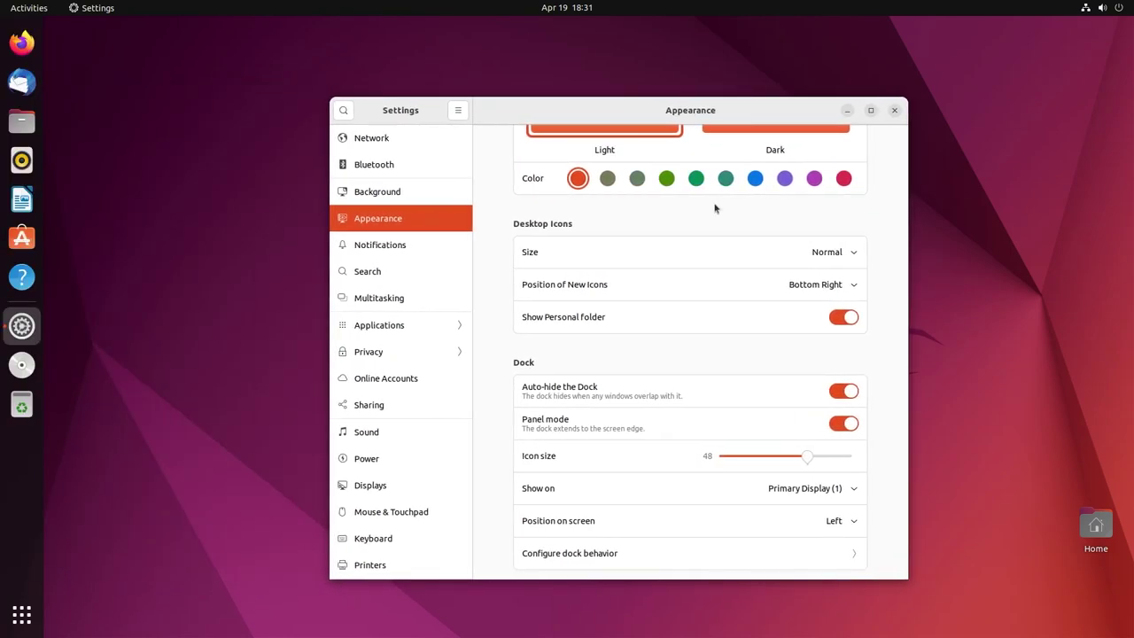
left_click(844, 394)
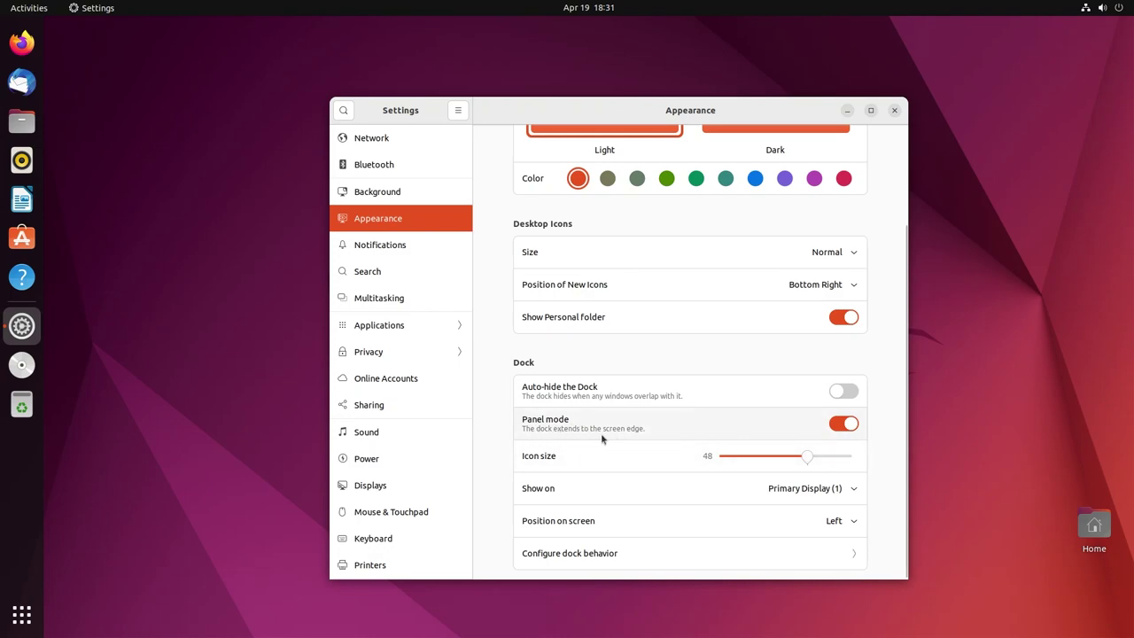
Turn off the dock's panel mode and set its position on screen to Bottom
left_click(844, 425)
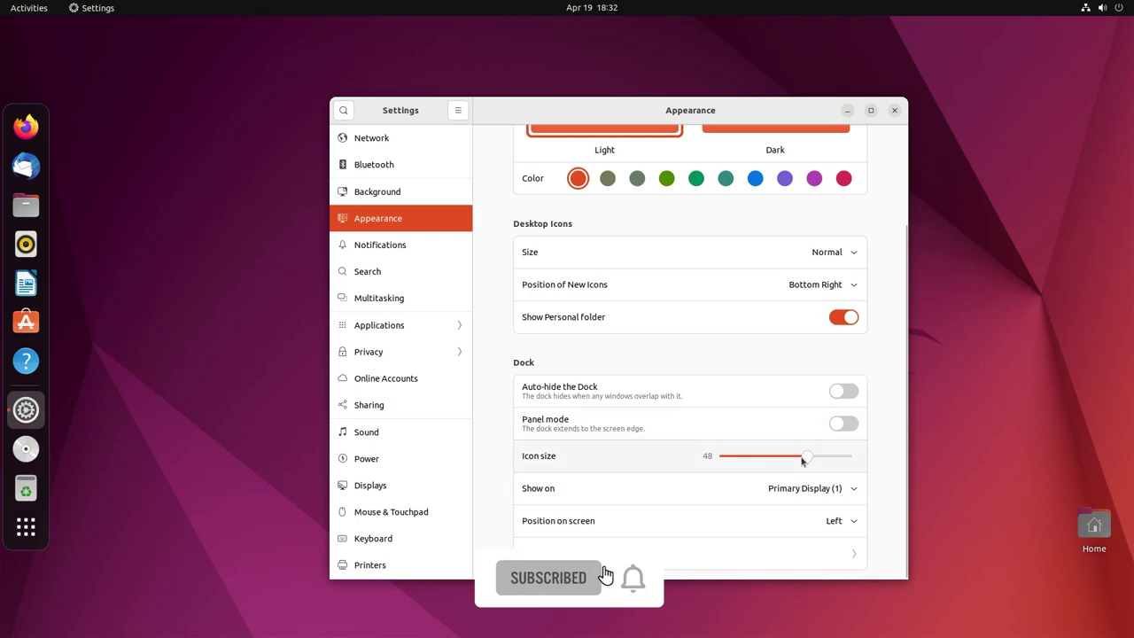
left_click(851, 522)
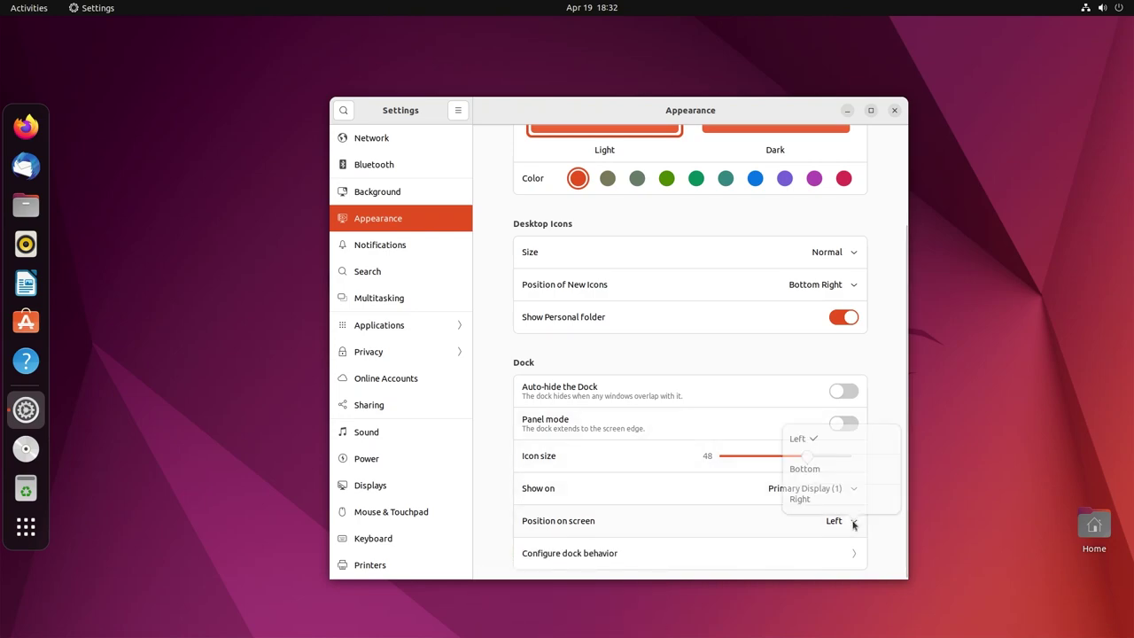
left_click(804, 468)
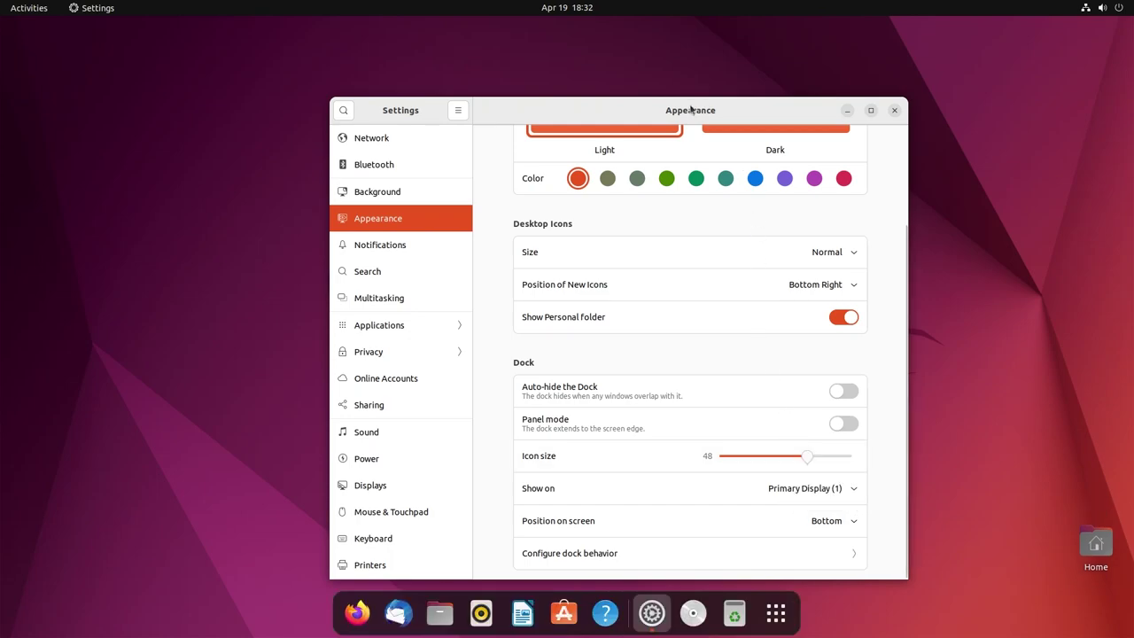
left_click_drag(692, 107, 631, 77)
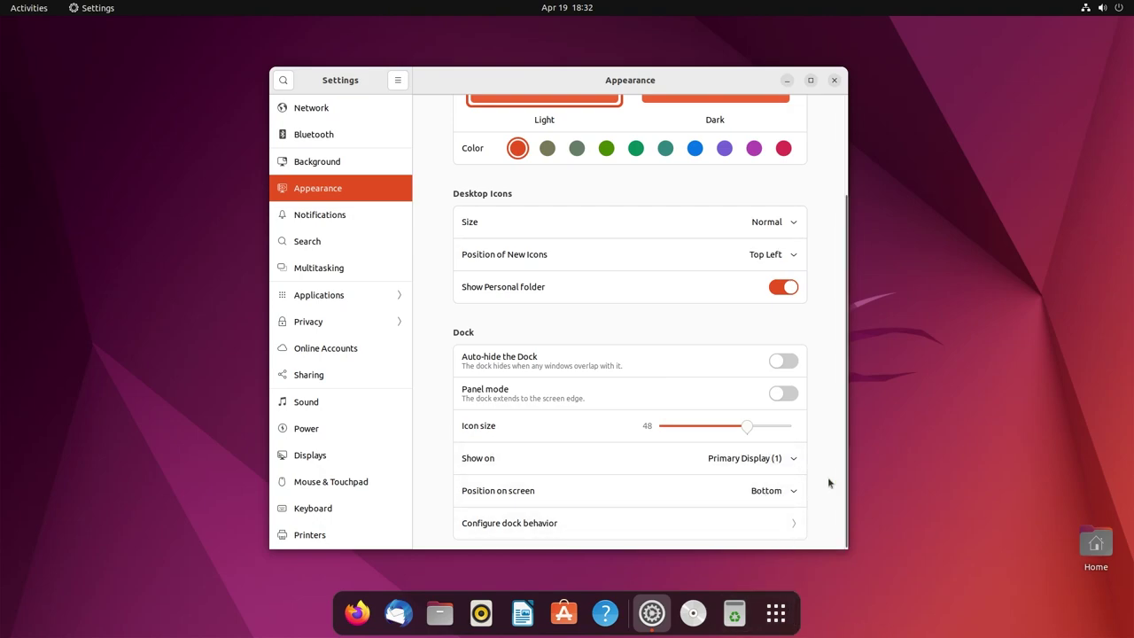
Turn off Show Volumes and Devices in the dock behavior settings, and switch Show Trash off and on again
left_click(744, 525)
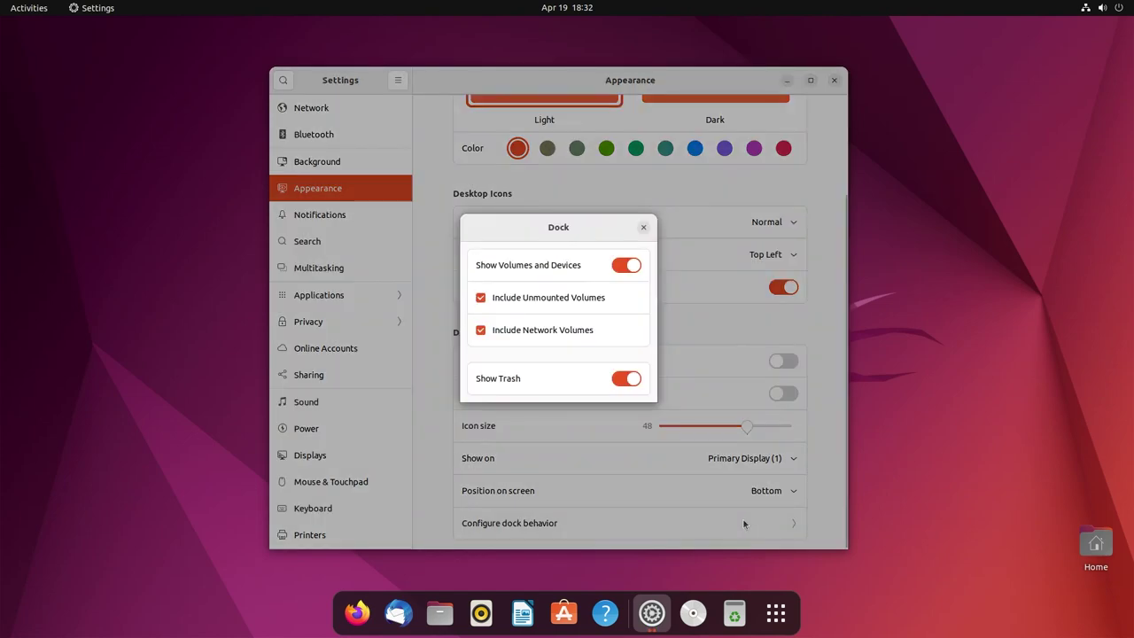
left_click(631, 264)
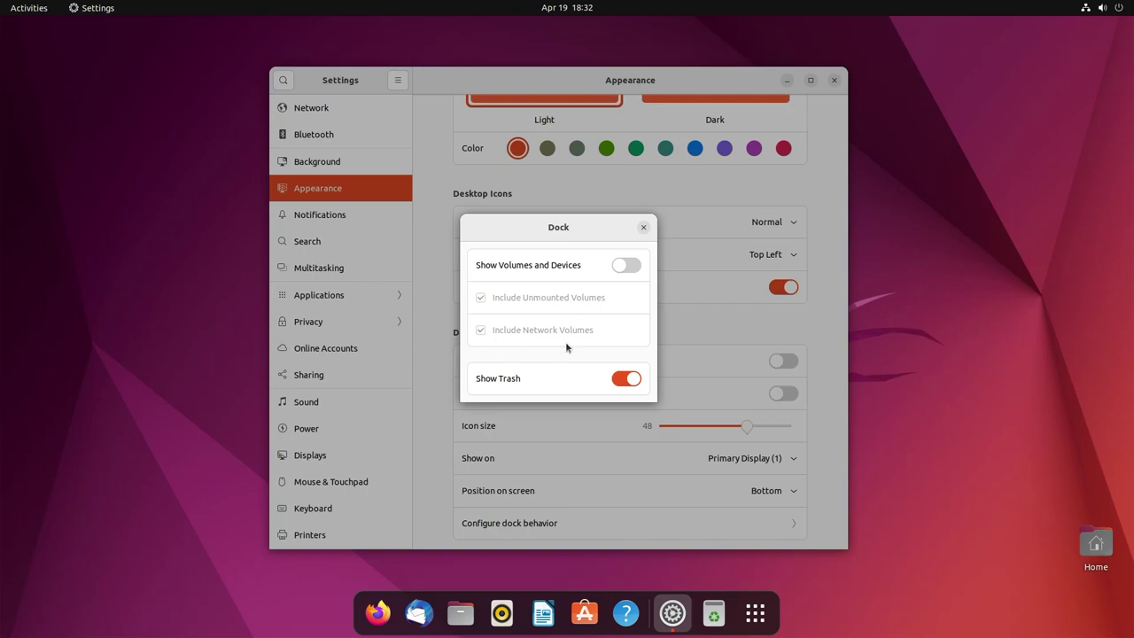
left_click(624, 379)
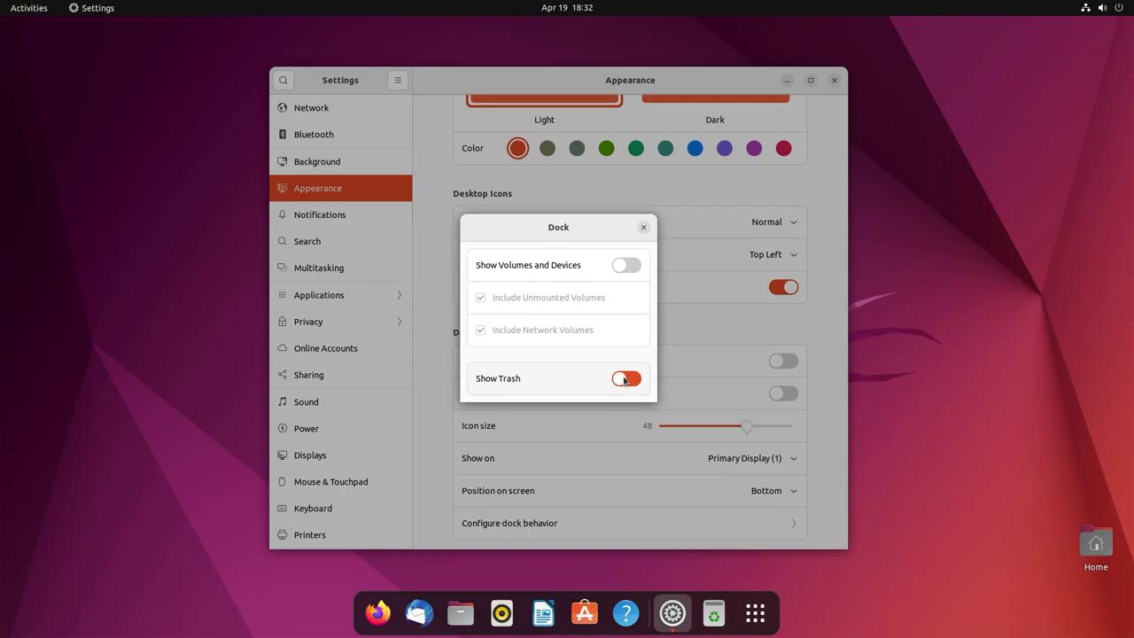
left_click(624, 379)
left_click(642, 226)
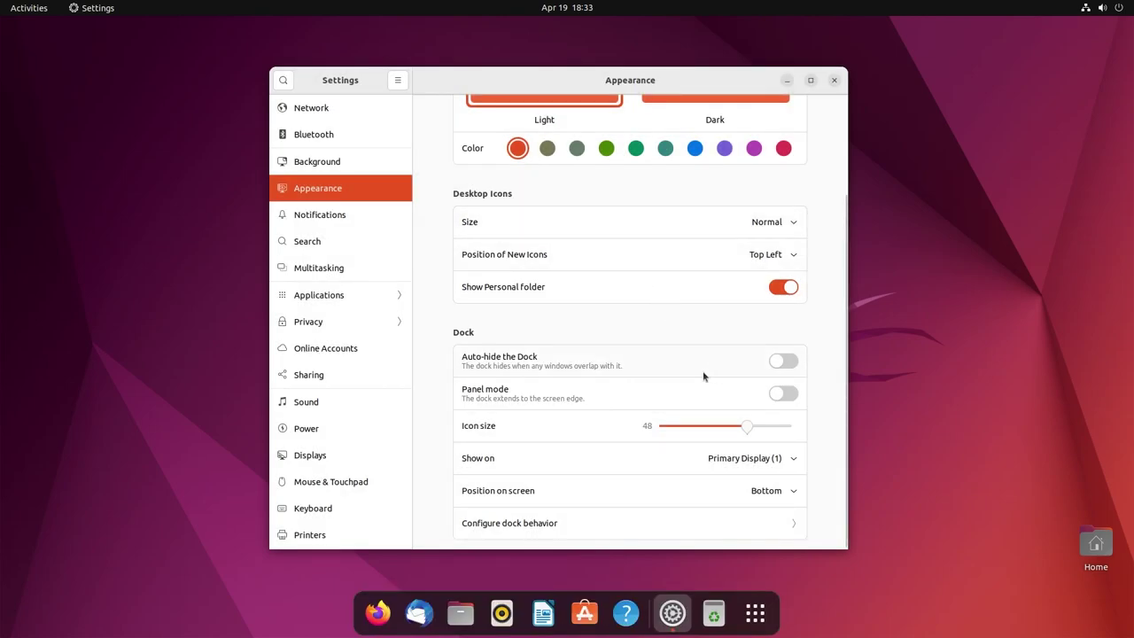
Turn the dock's panel mode back on and return the dock to the Left position
left_click(782, 393)
scroll(804, 263, "up", 3)
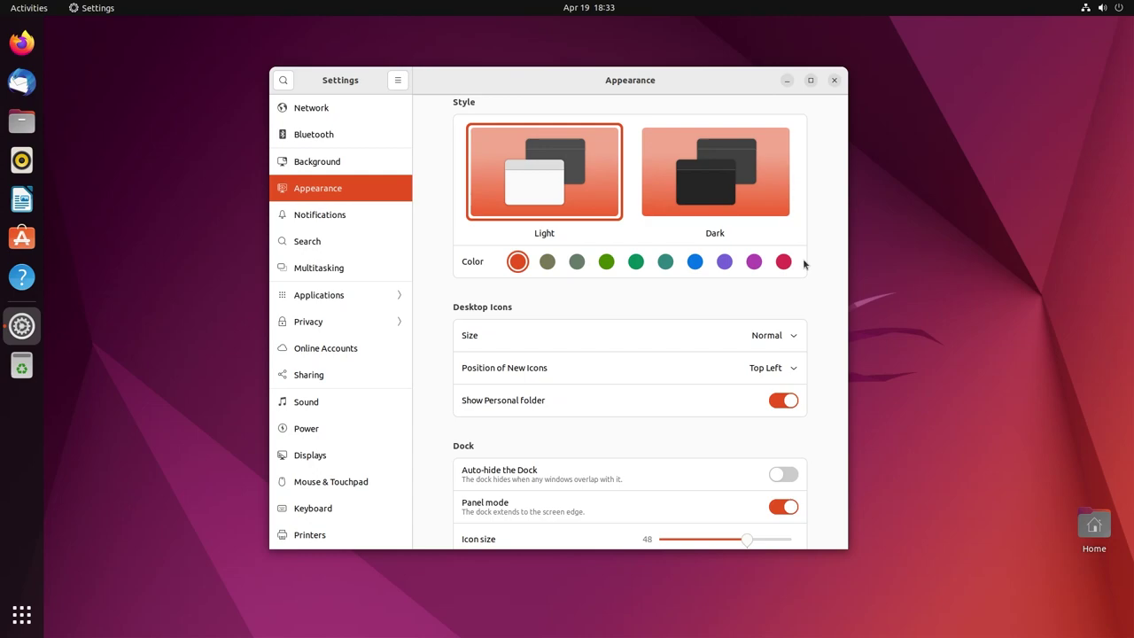
Open the screenshot tool, enlarge the selection area over the Settings window, and try the full-screen and window capture modes
key("super")
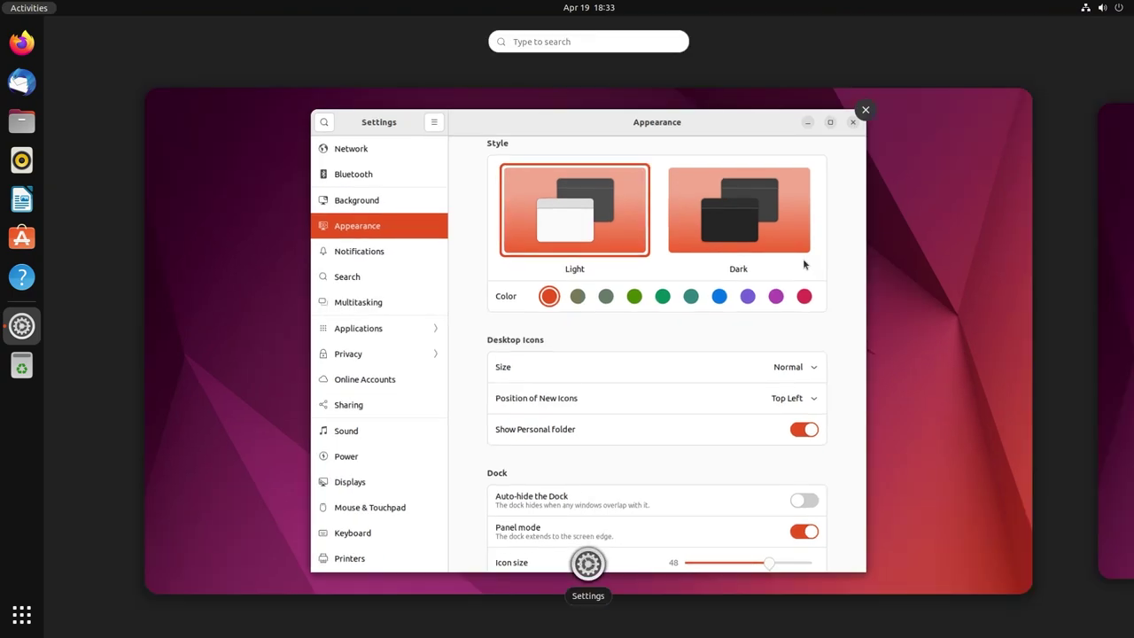
type("screens")
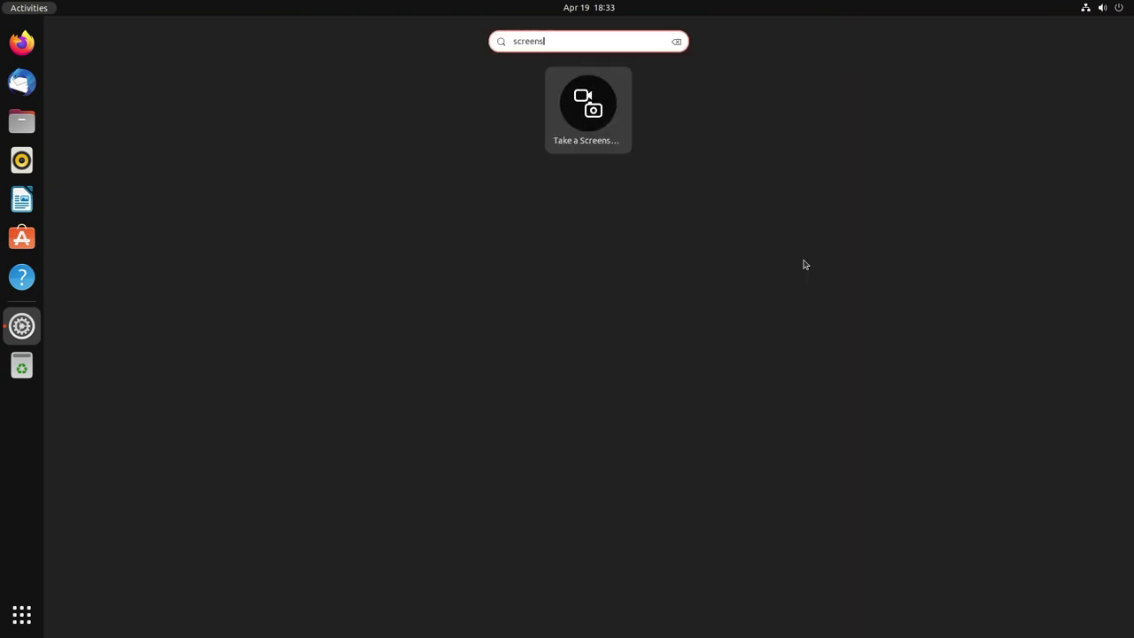
key("Return")
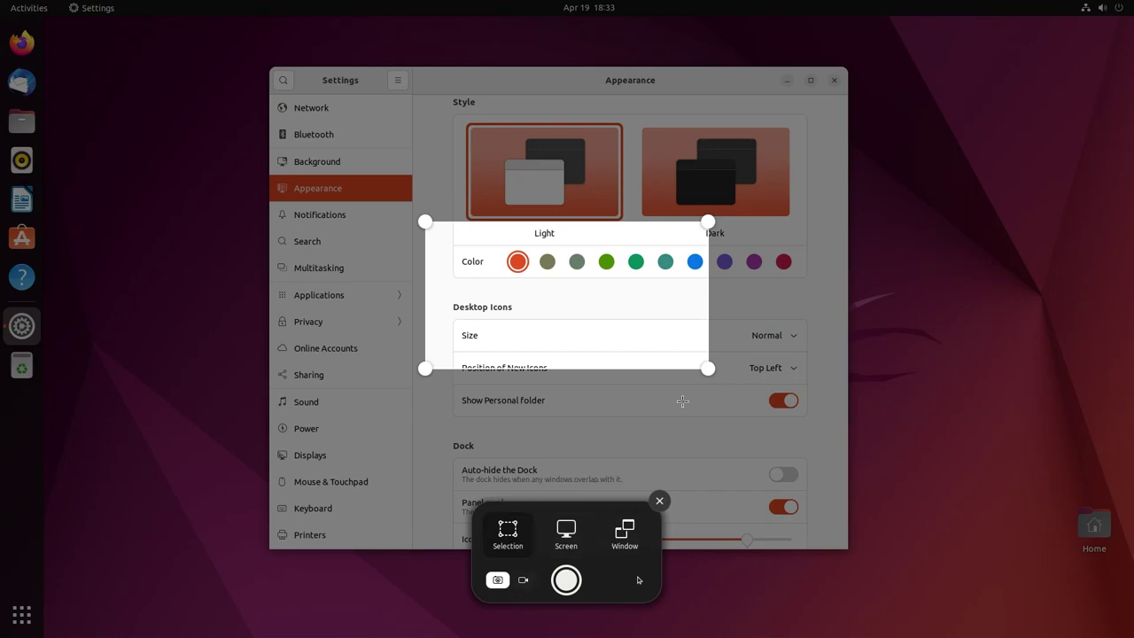
left_click_drag(707, 367, 836, 485)
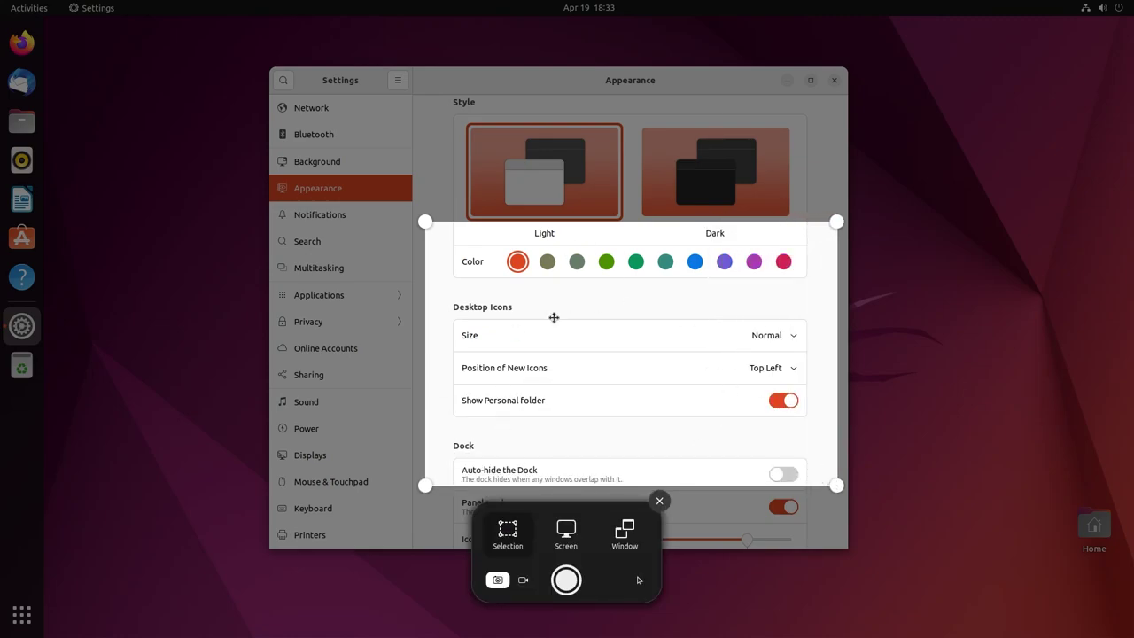
left_click(567, 537)
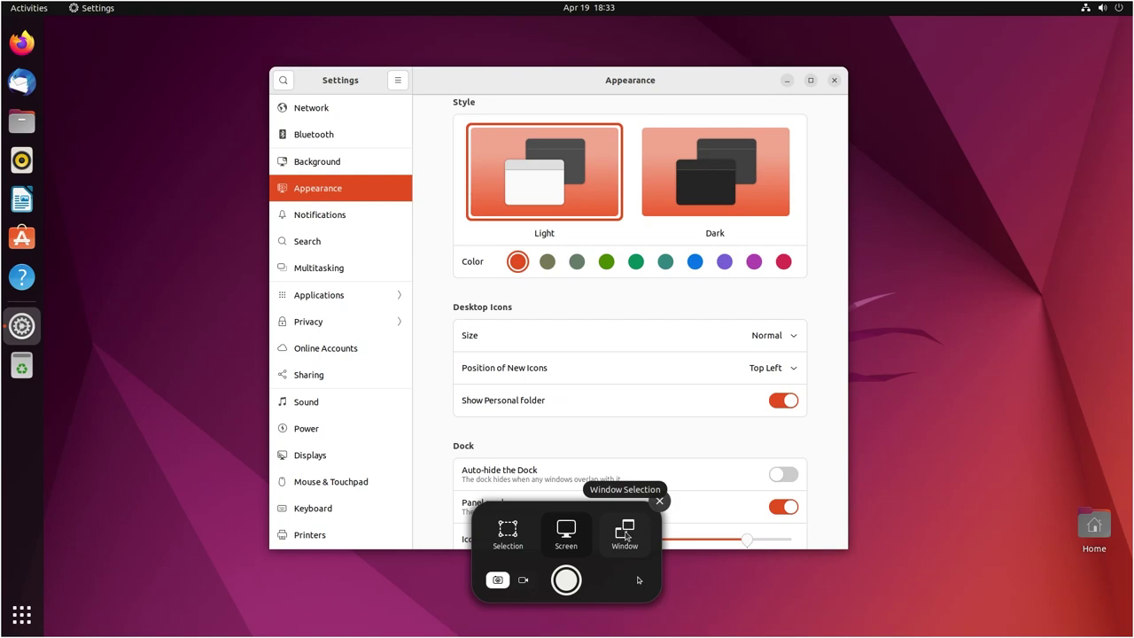
left_click(626, 535)
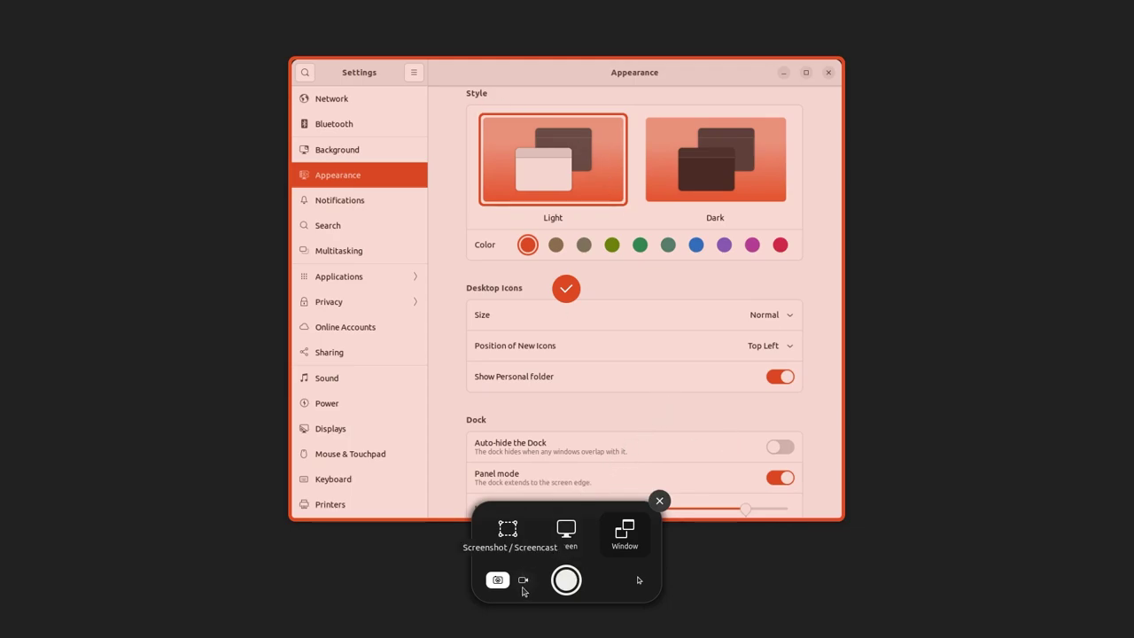
Switch the capture tool to screencast mode, enlarge the recording area, try full-screen recording mode, and close the tool without recording
left_click(523, 582)
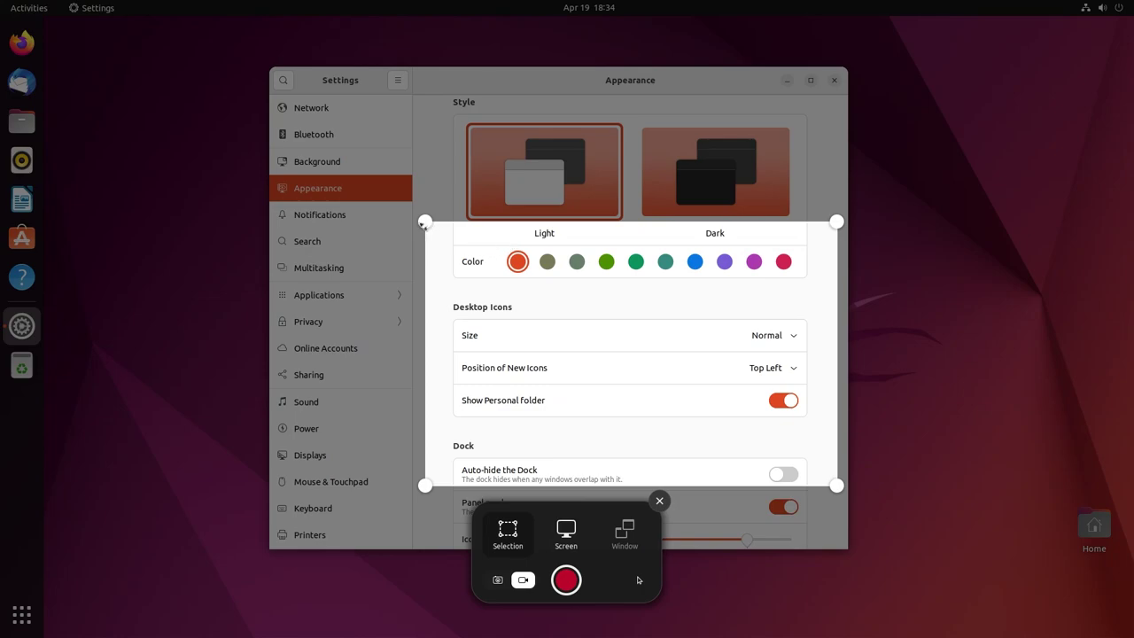
left_click_drag(425, 221, 268, 94)
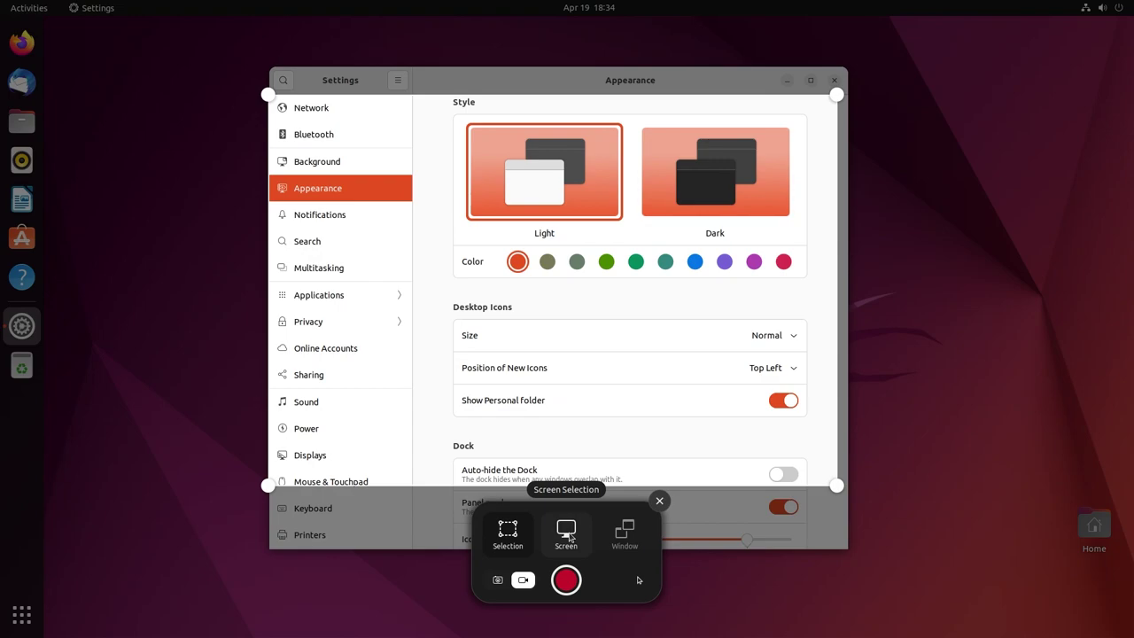
left_click(567, 535)
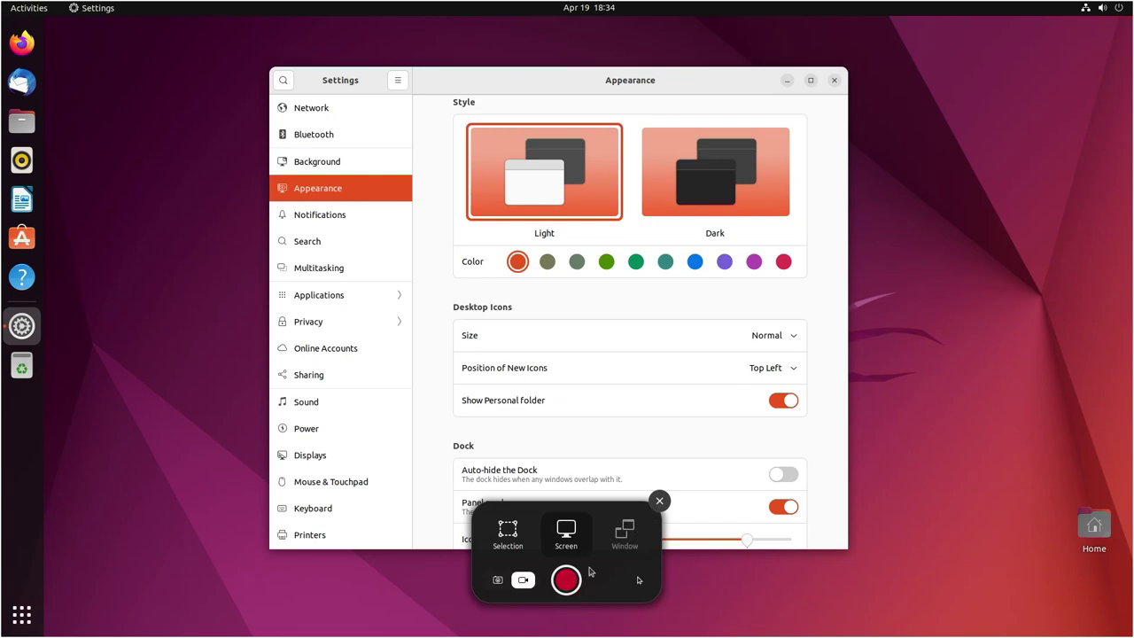
left_click(659, 502)
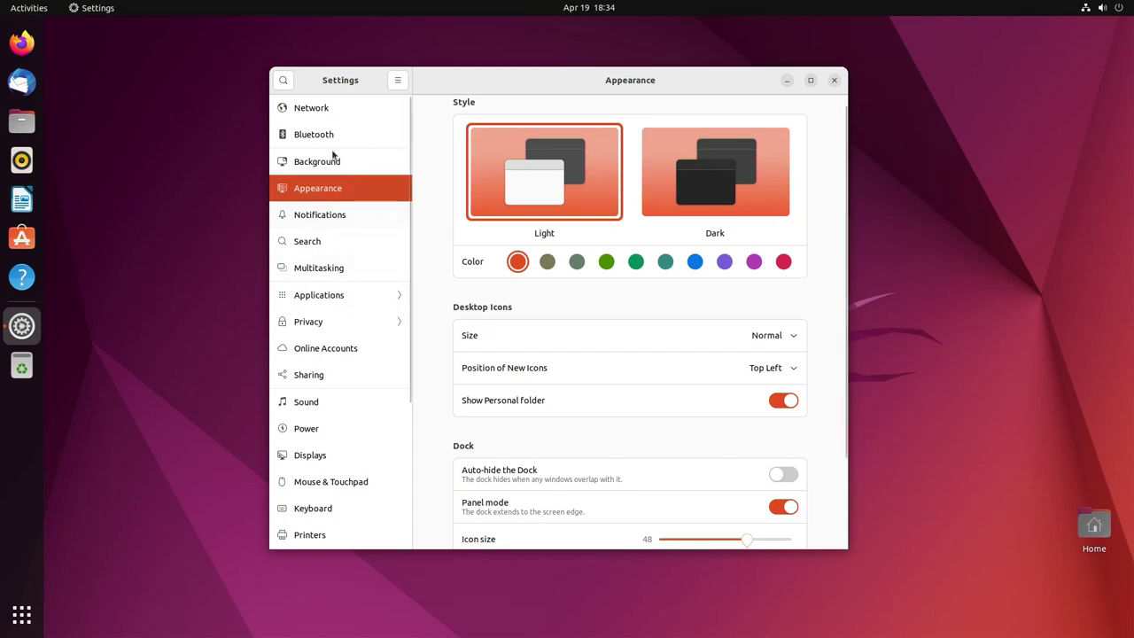
Open the Multitasking settings and test window tiling by snapping Settings to the left half, to the right half, and maximizing it
left_click(317, 270)
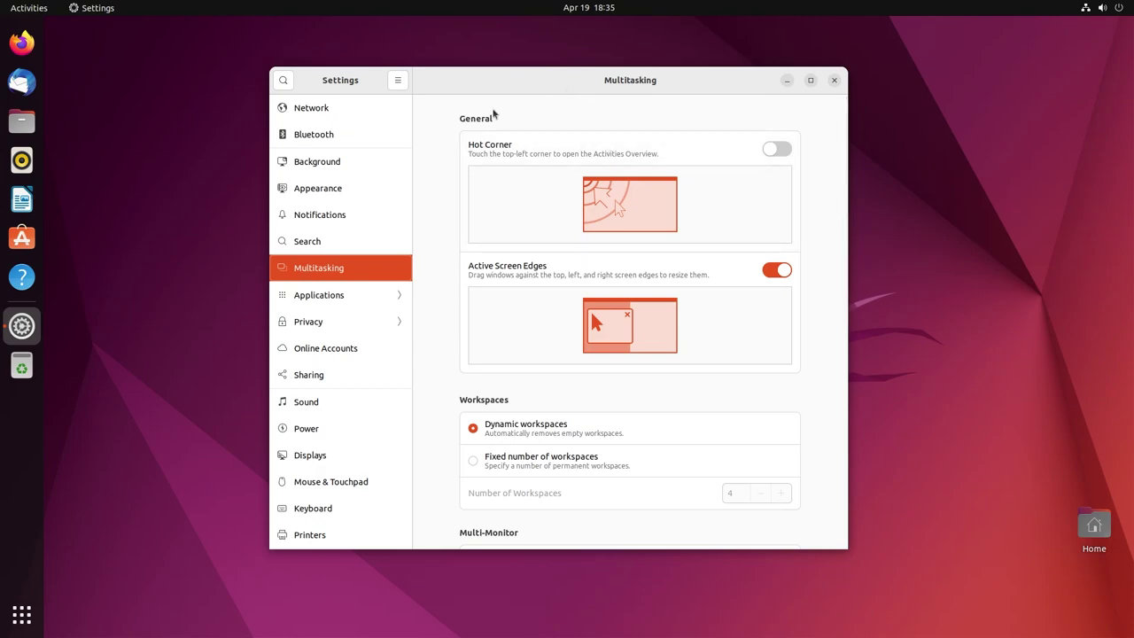
left_click_drag(592, 87, 3, 216)
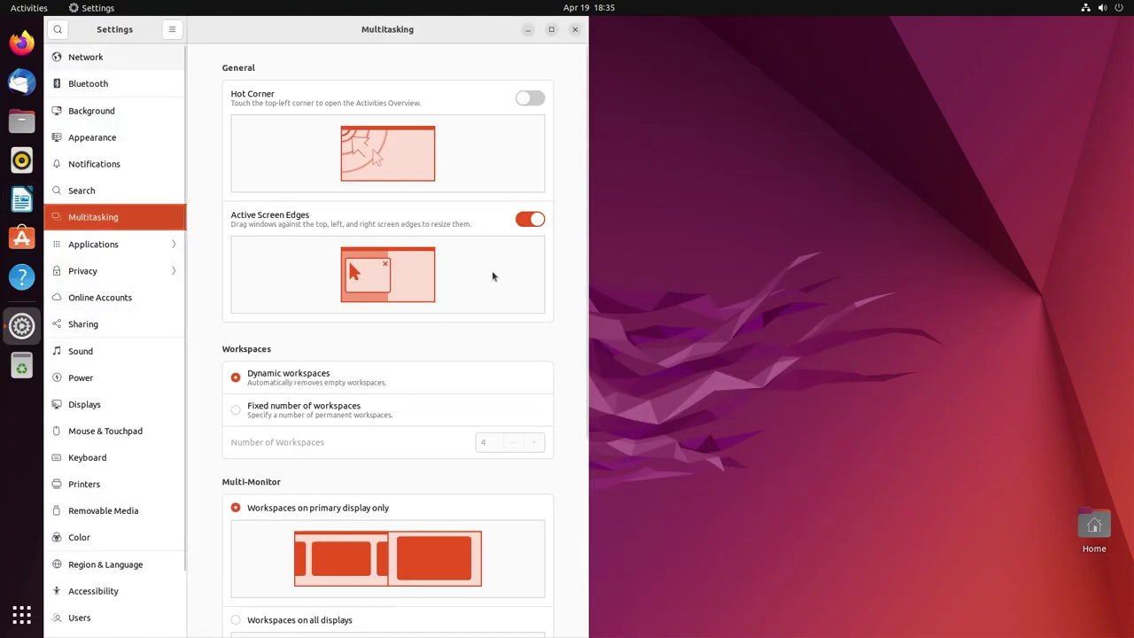
left_click_drag(341, 33, 1132, 189)
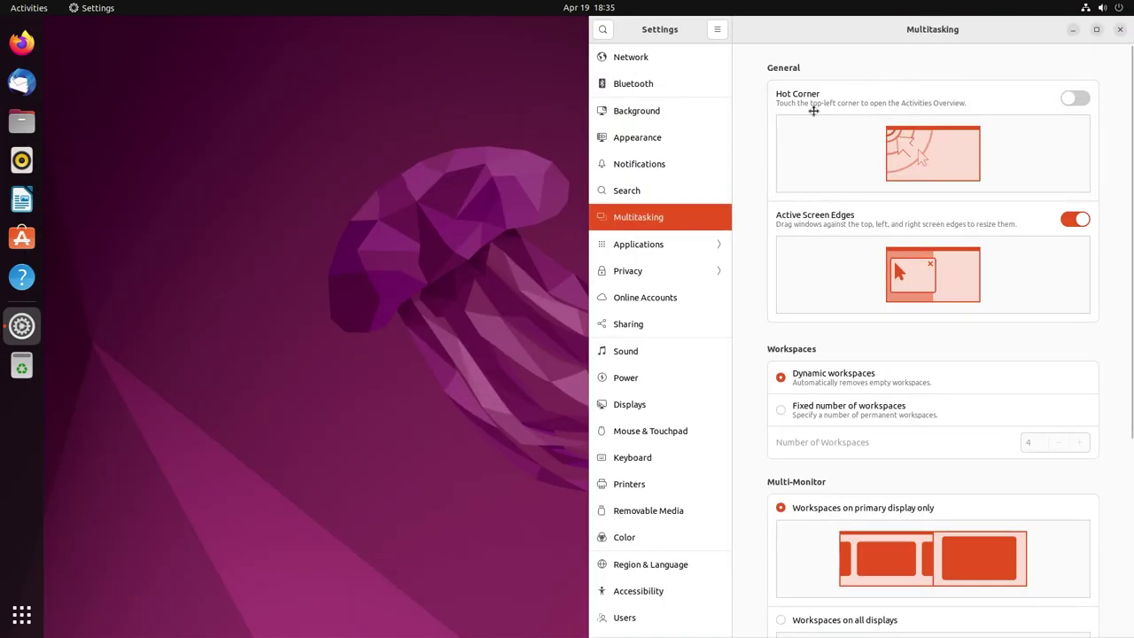
key("super+Down")
key("super+Up")
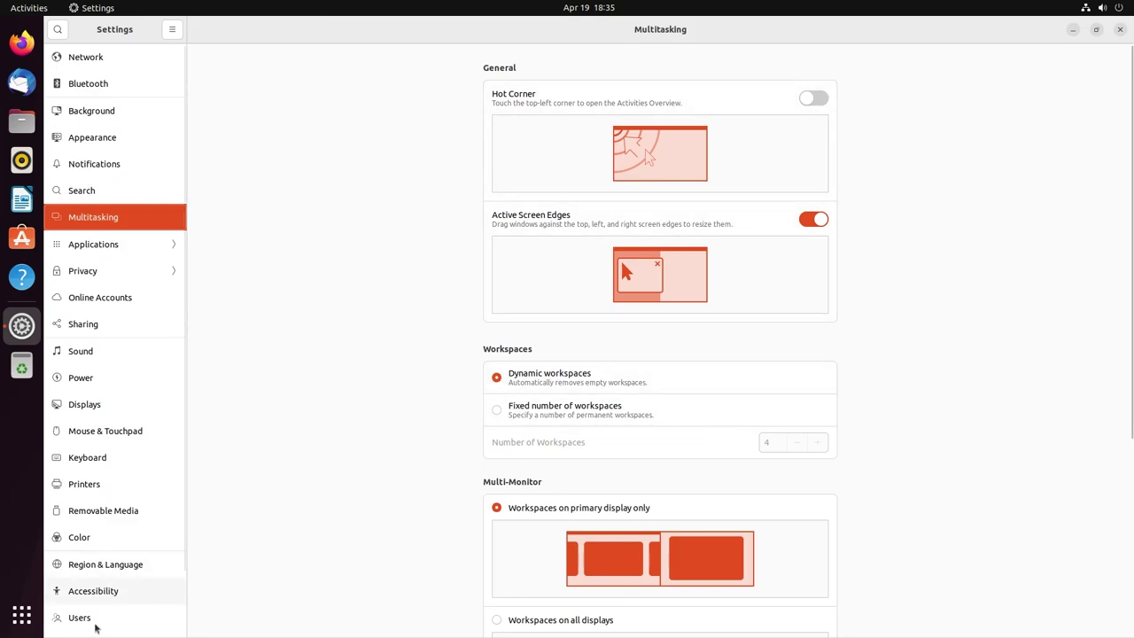
Launch Calculator on a new workspace from the application grid and return to the workspace with the Settings window
left_click(37, 627)
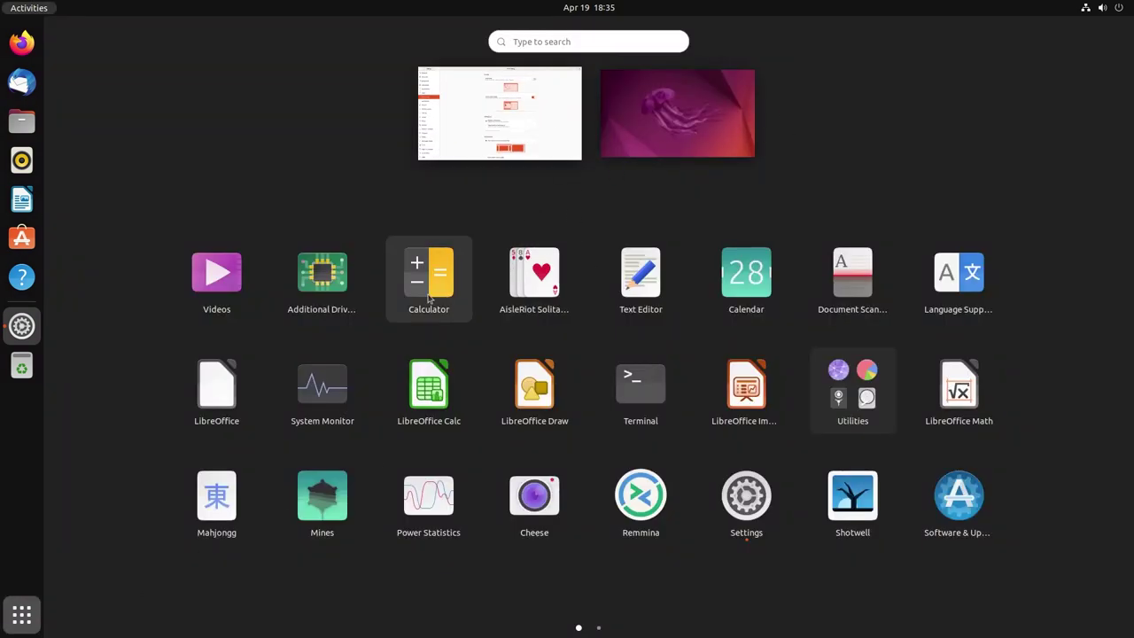
left_click_drag(429, 300, 708, 139)
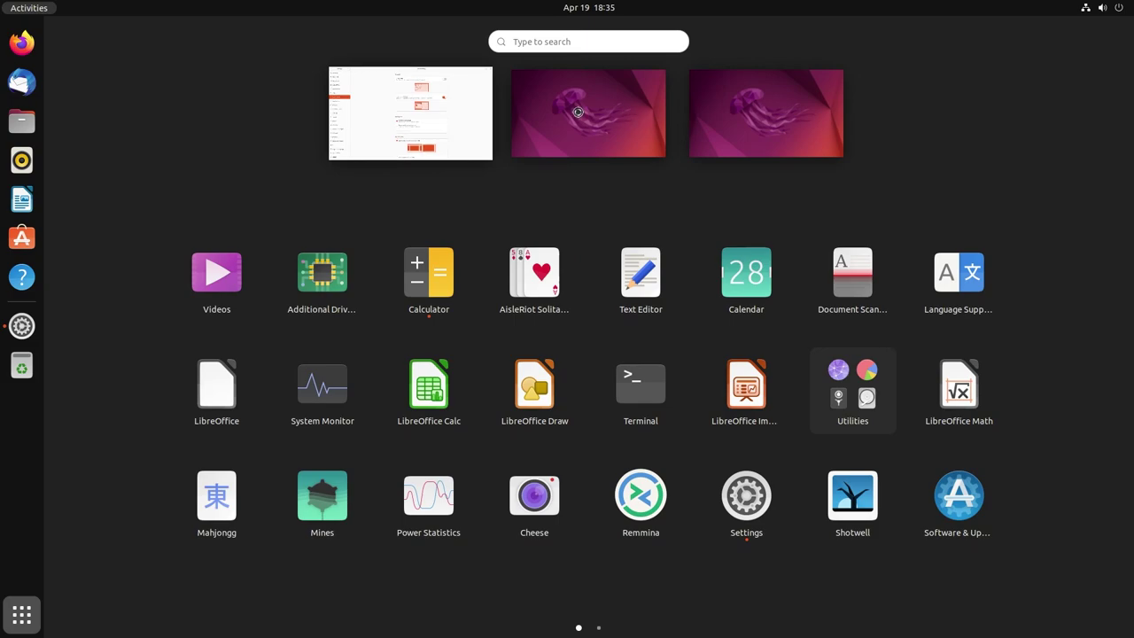
left_click(405, 131)
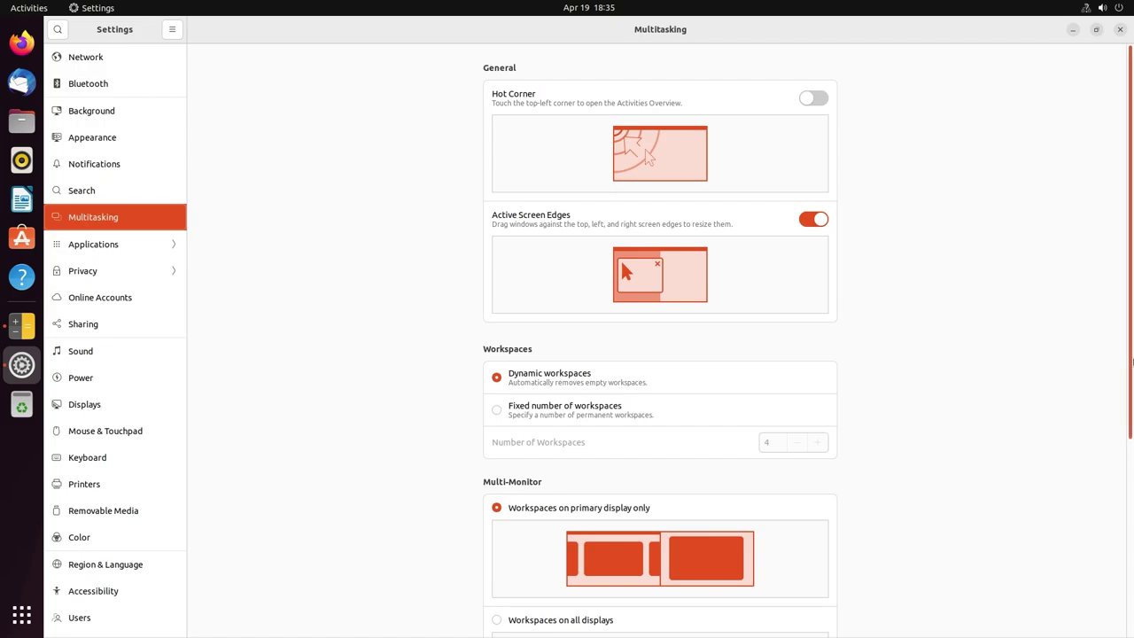
Review the multi-monitor and application switching options, and turn off Enable Animations in the Accessibility settings
scroll(1131, 465, "down", 2)
scroll(1131, 465, "down", 2)
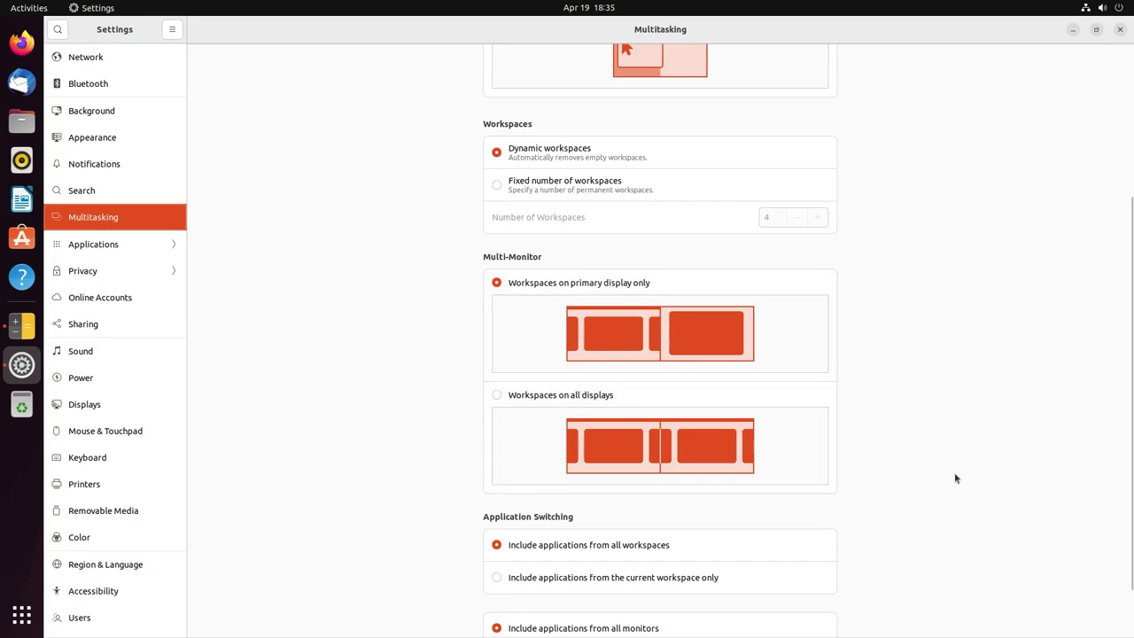
scroll(954, 478, "down", 2)
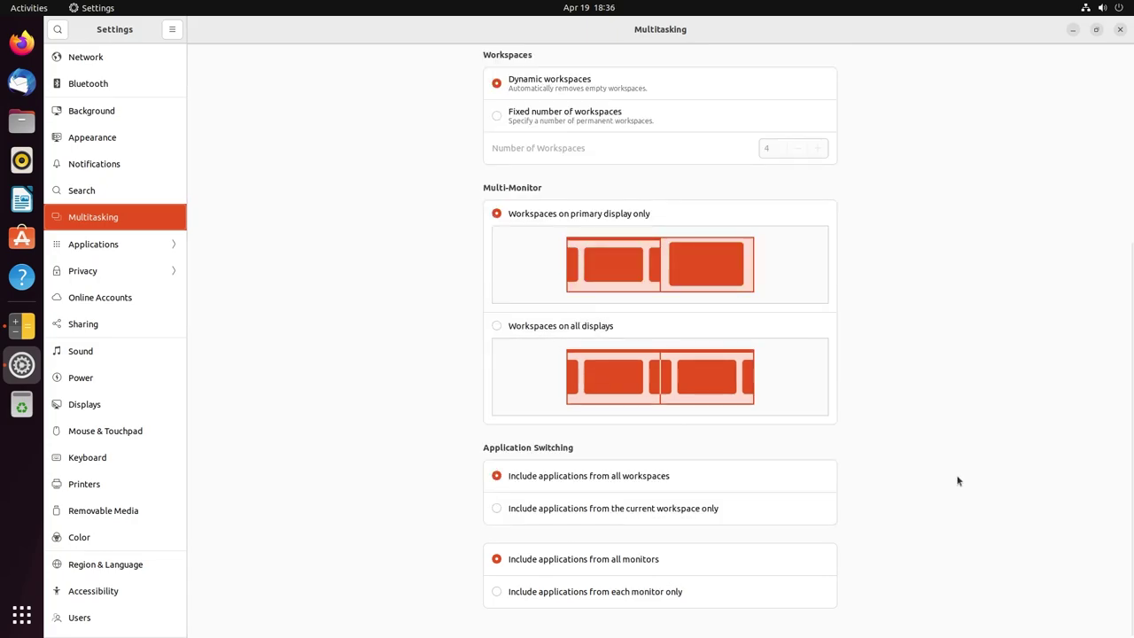
left_click(85, 591)
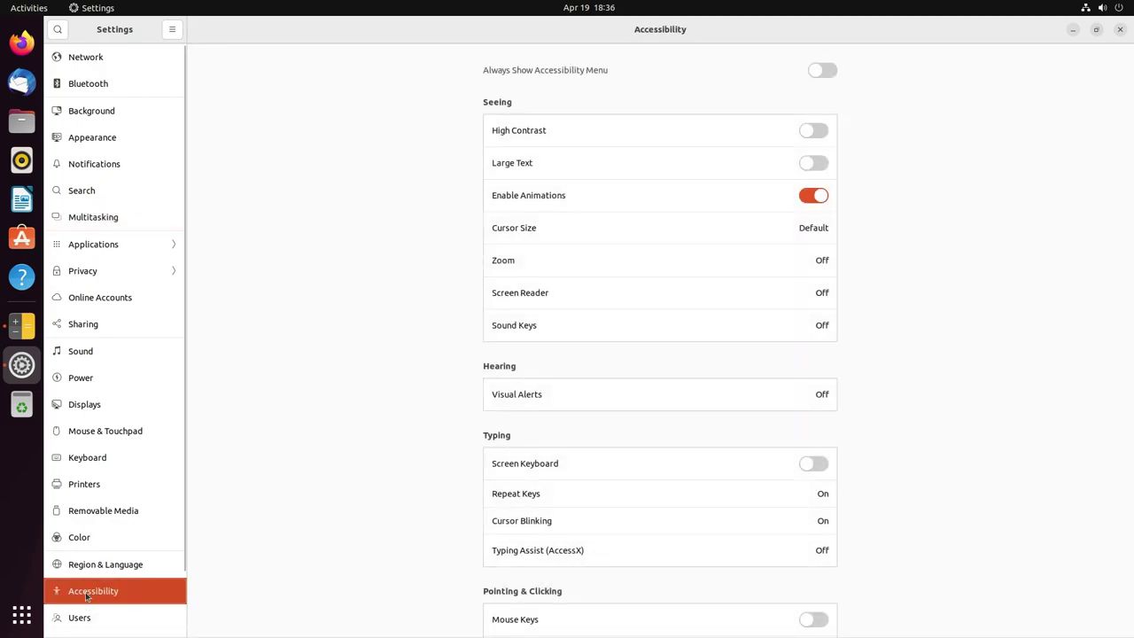
left_click(811, 196)
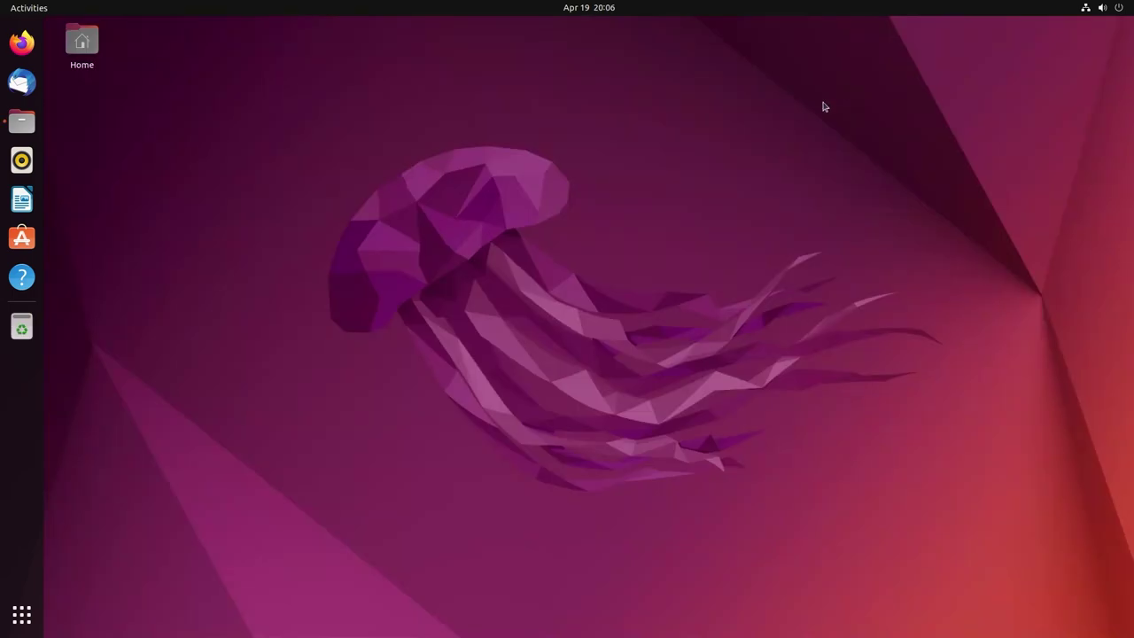
Search the system for "soft", open Ubuntu Software, and move its window towards the middle of the desktop
key("super")
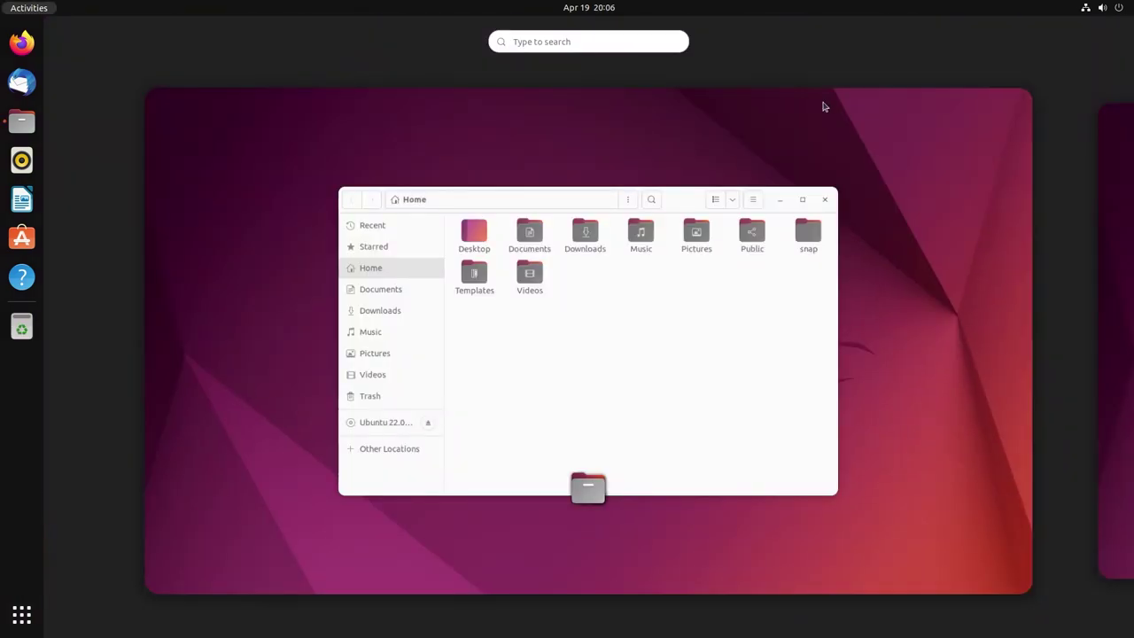
type("soft")
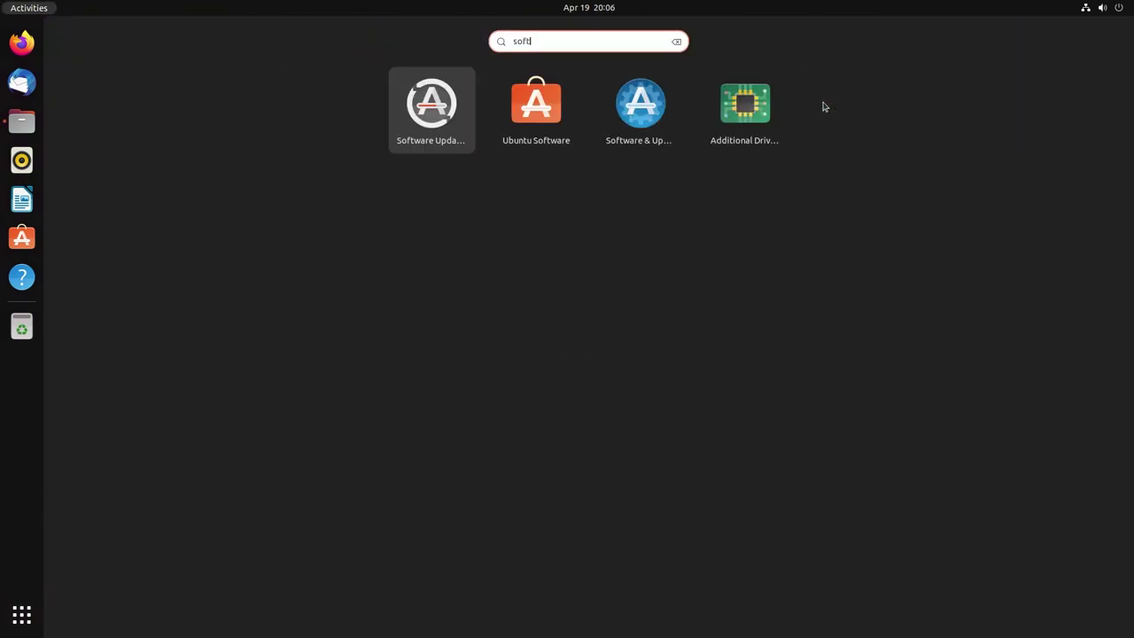
key("Right")
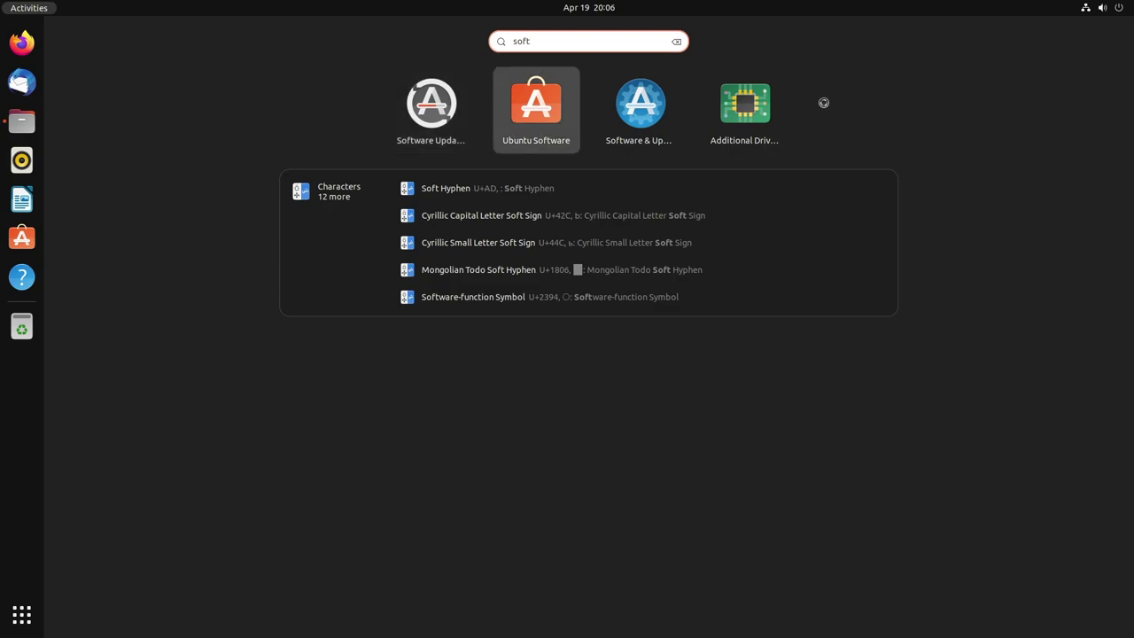
key("Return")
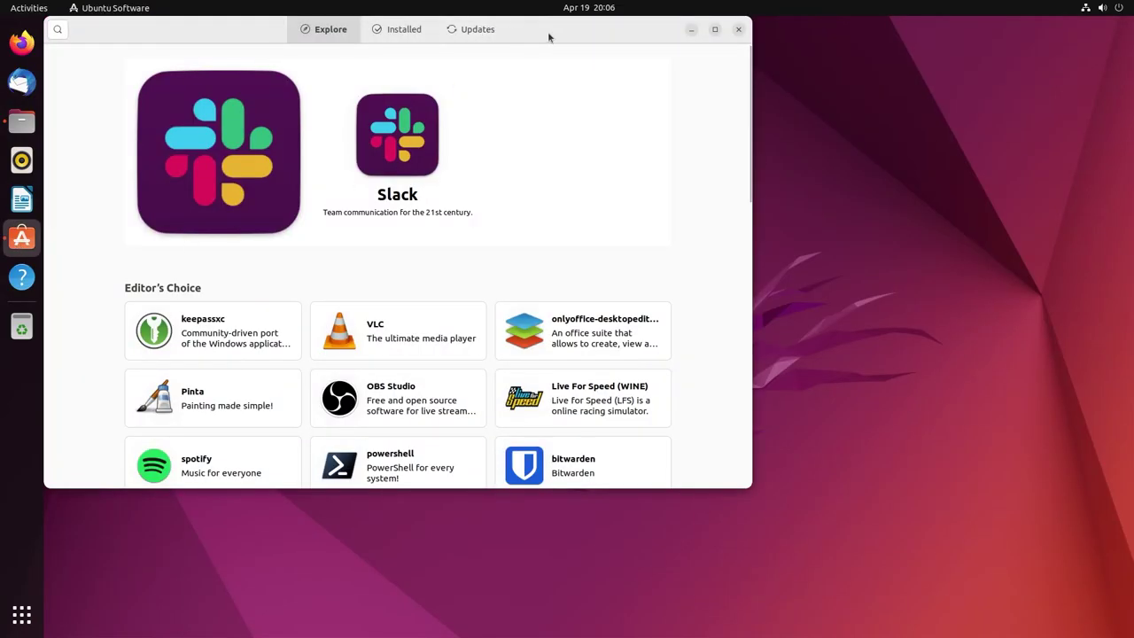
left_click_drag(547, 37, 744, 84)
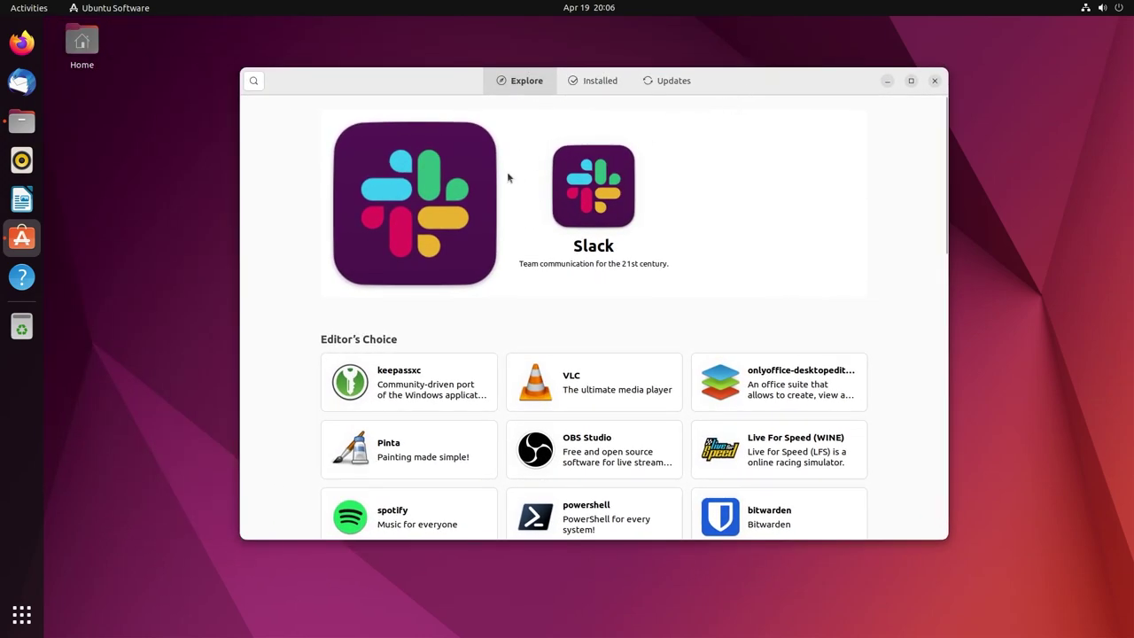
View the installed applications and the available updates, and return to the Explore page
left_click(600, 82)
left_click(664, 81)
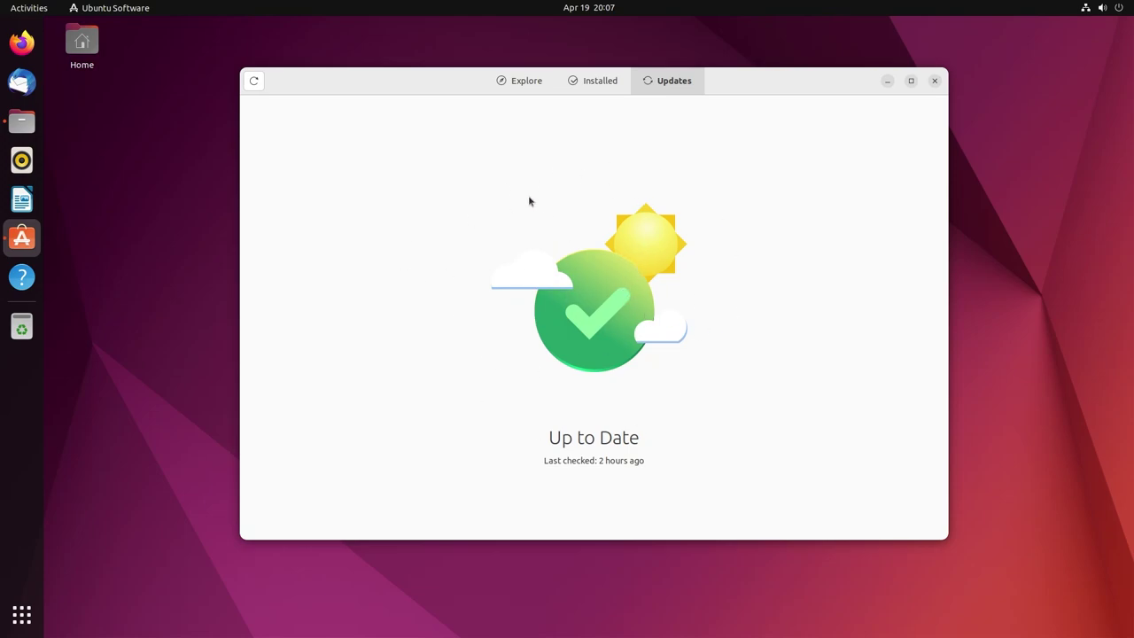
left_click(525, 86)
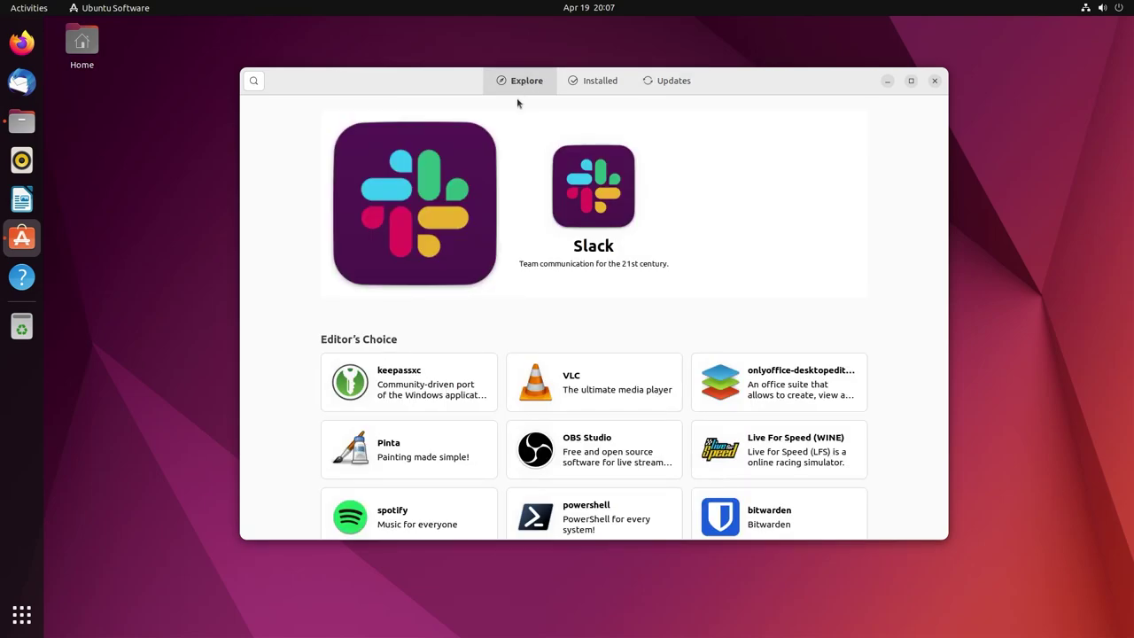
Search the store for "kdenlive" and check the available sources of the Kdenlive entry described as a nonlinear video editor by KDE
left_click(254, 82)
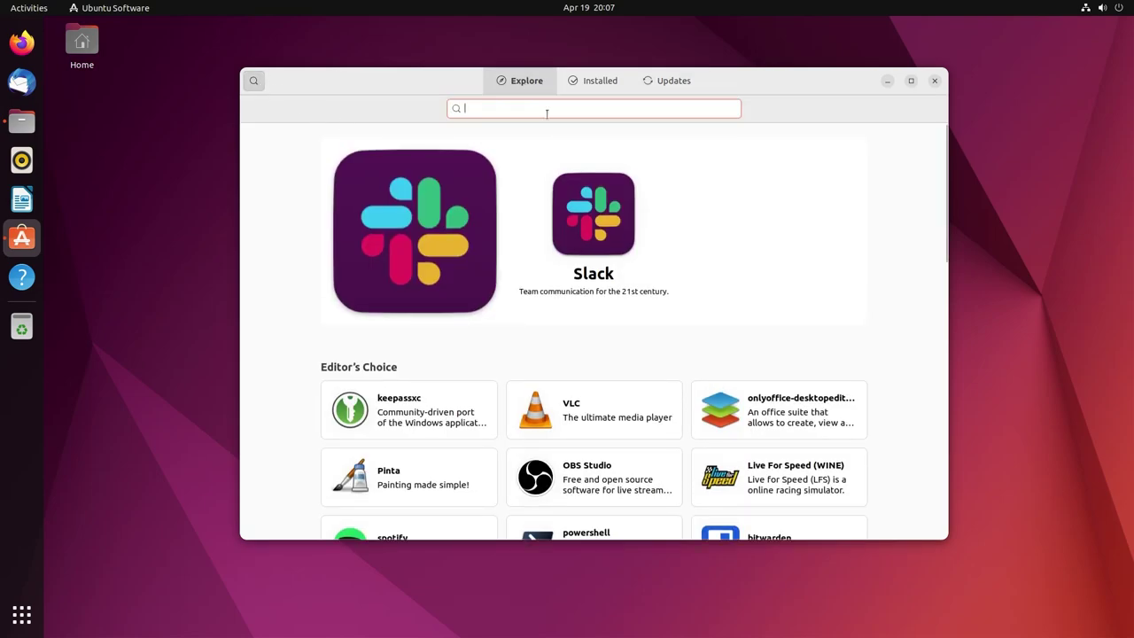
type("kdenliv")
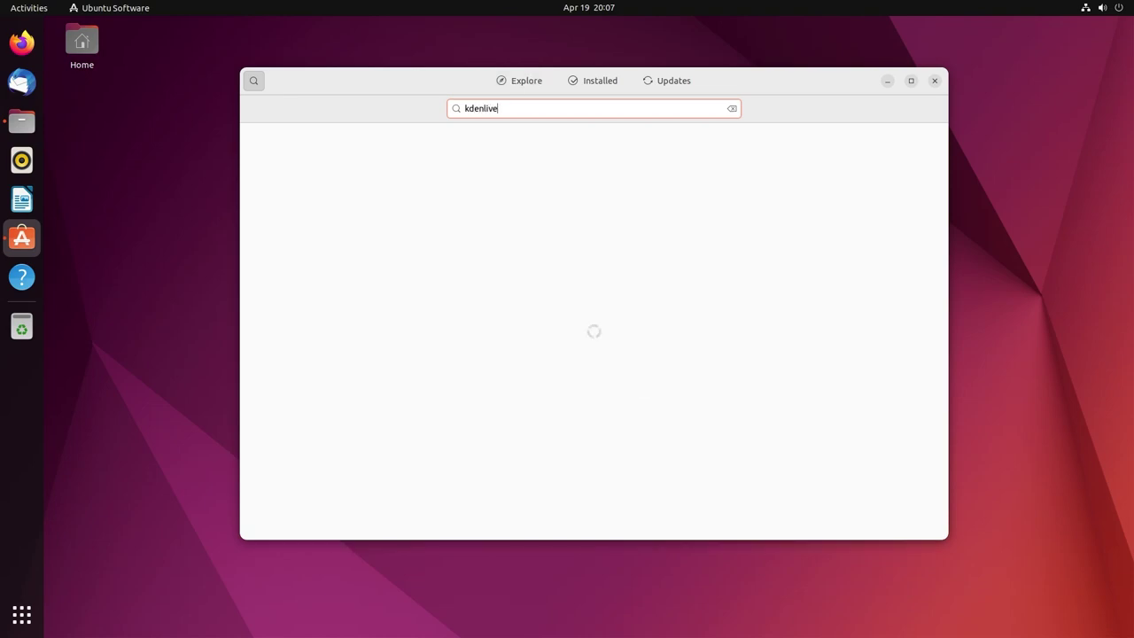
type("e")
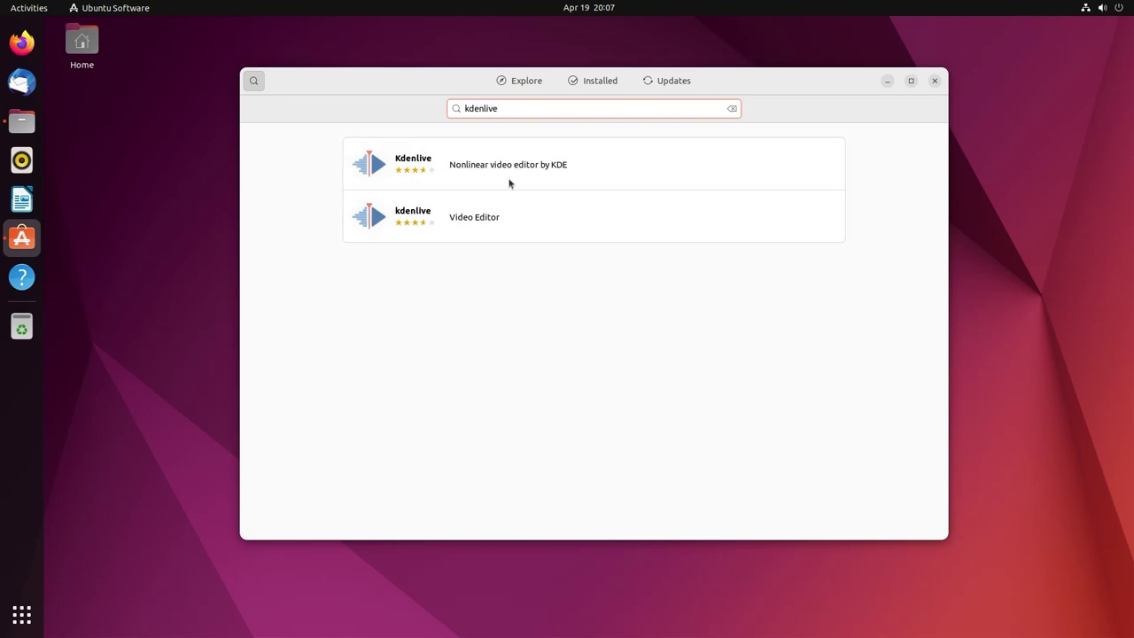
left_click(438, 165)
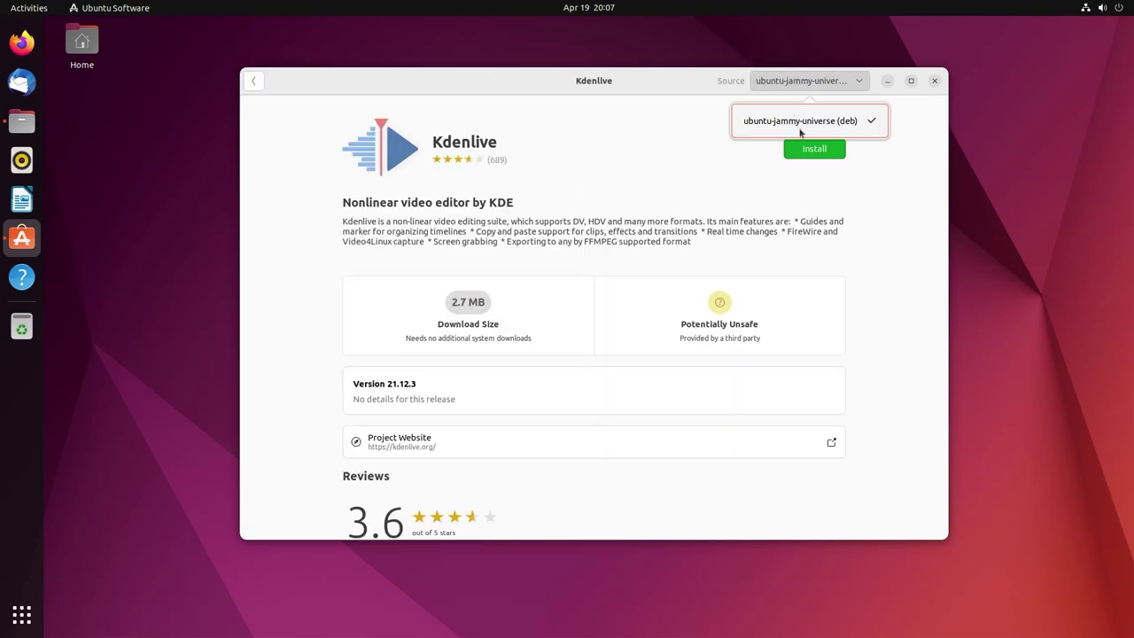
left_click(255, 85)
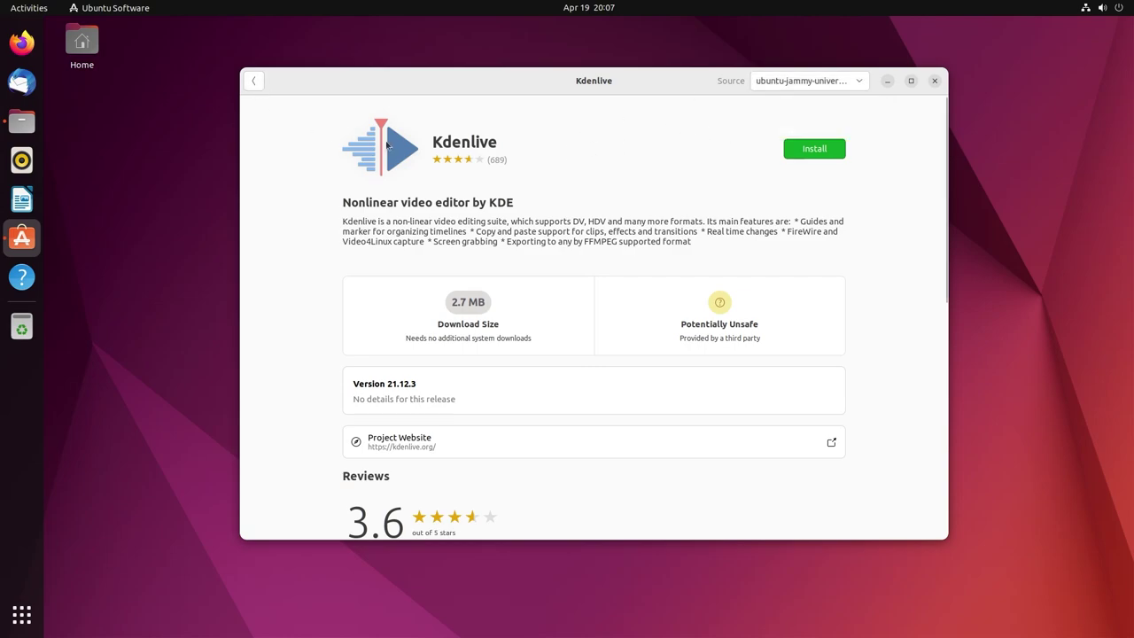
Return to the search results, open the kdenlive entry described as Video Editor, and list its available sources
left_click(254, 83)
left_click(432, 220)
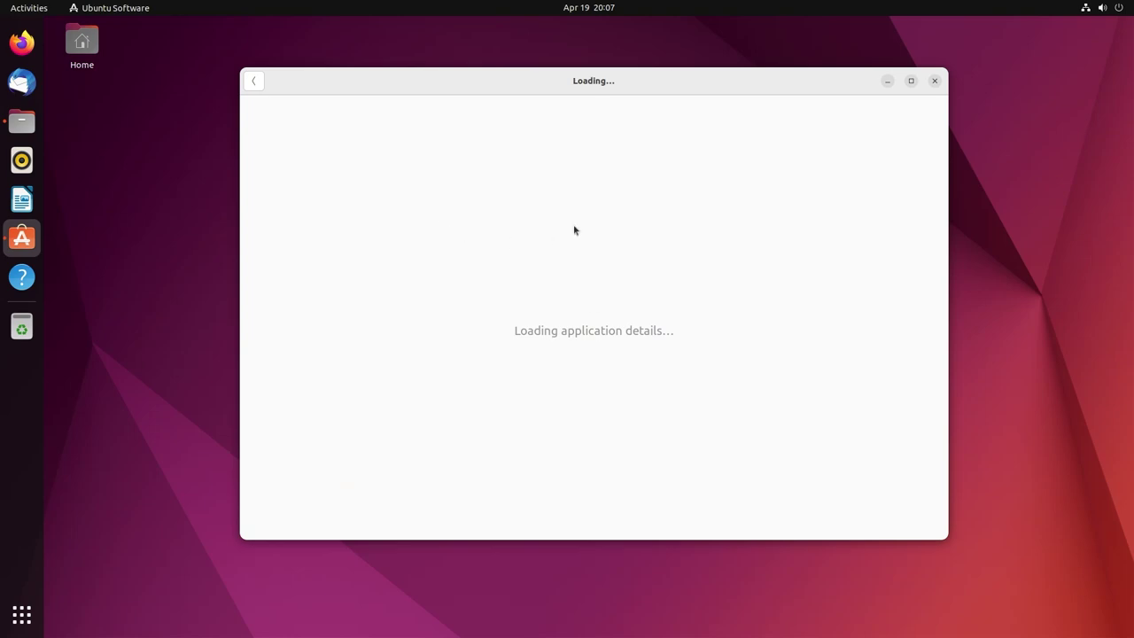
left_click(850, 82)
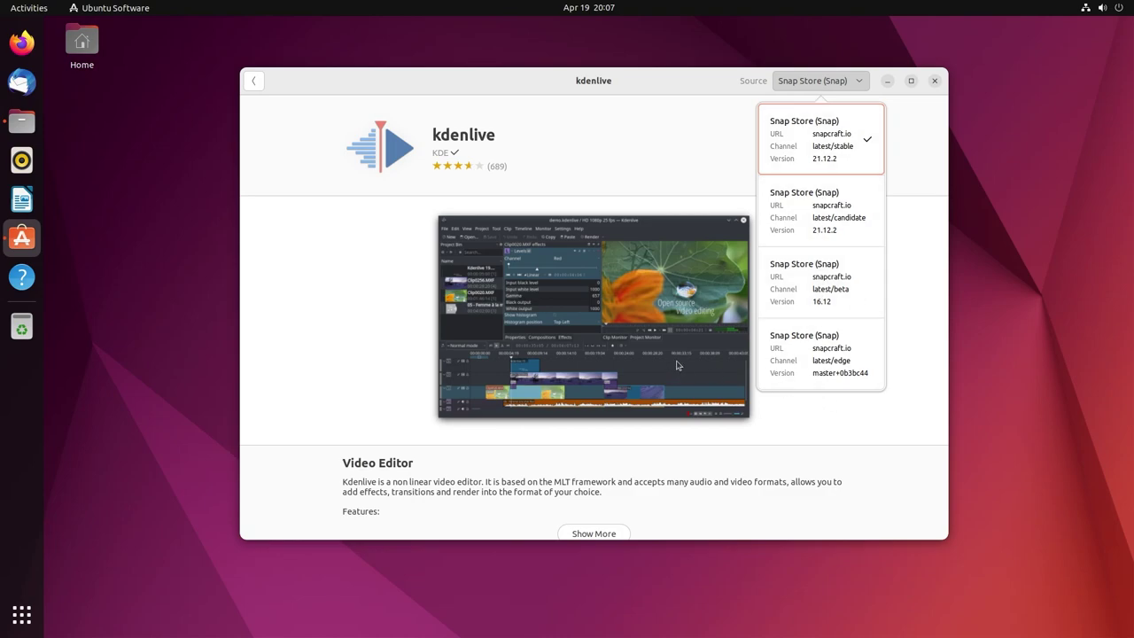
Dismiss the source list and look through the kdenlive entry's details before returning to the search results
left_click(531, 99)
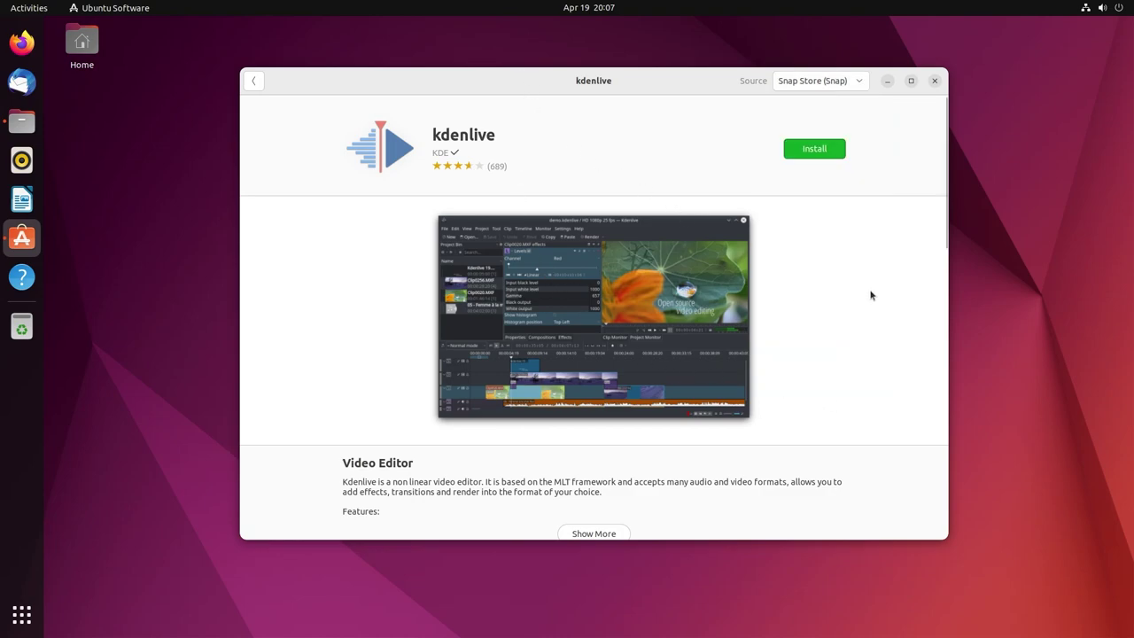
scroll(868, 295, "down", 5)
scroll(866, 295, "up", 5)
left_click(253, 80)
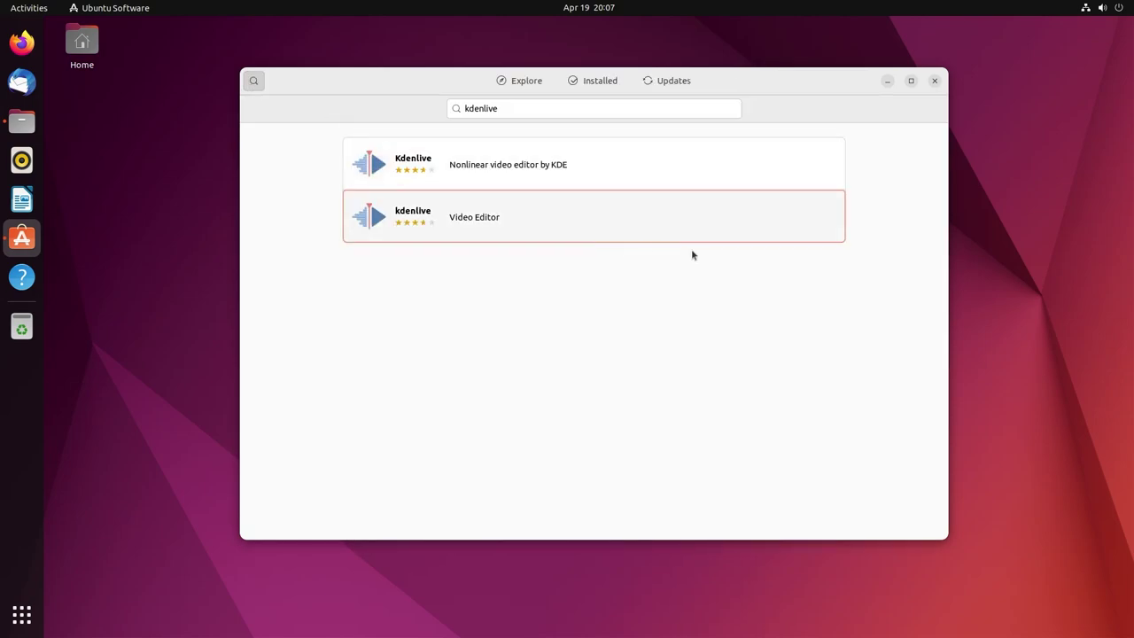
Return to the Explore page and examine its Editor's Choice, Categories and New & Updated sections
left_click(525, 83)
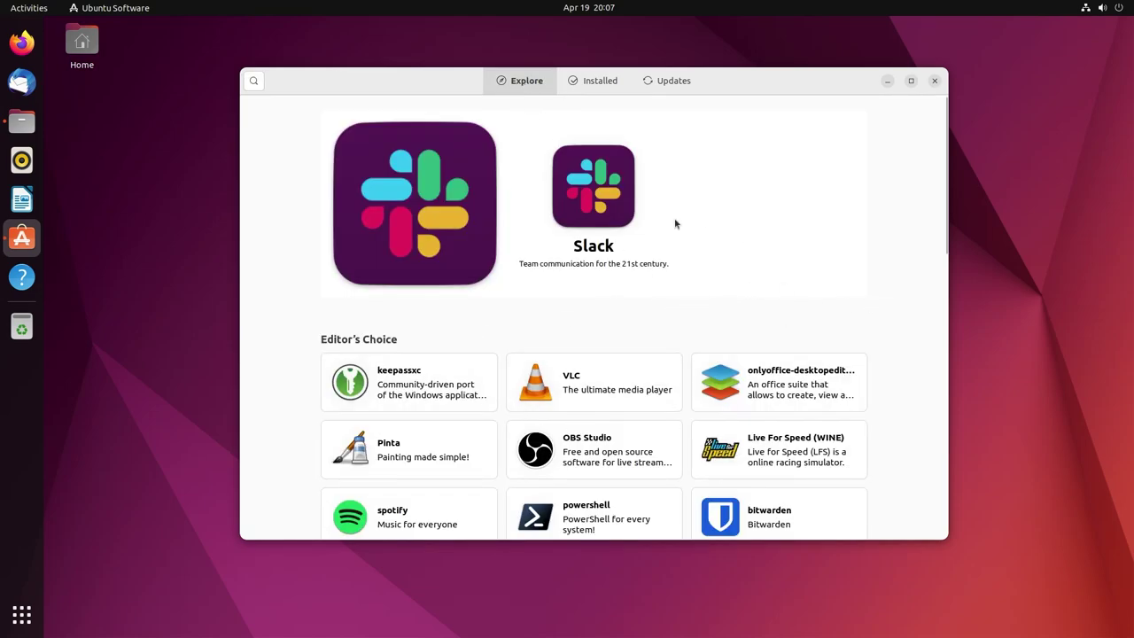
scroll(406, 199, "down", 2)
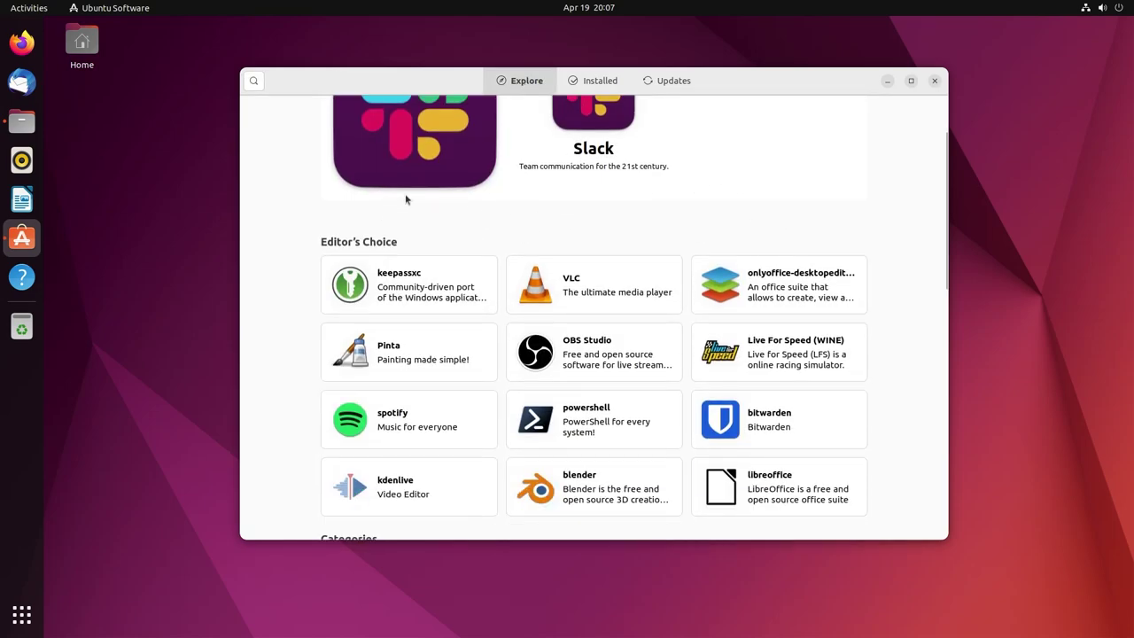
scroll(487, 273, "down", 1)
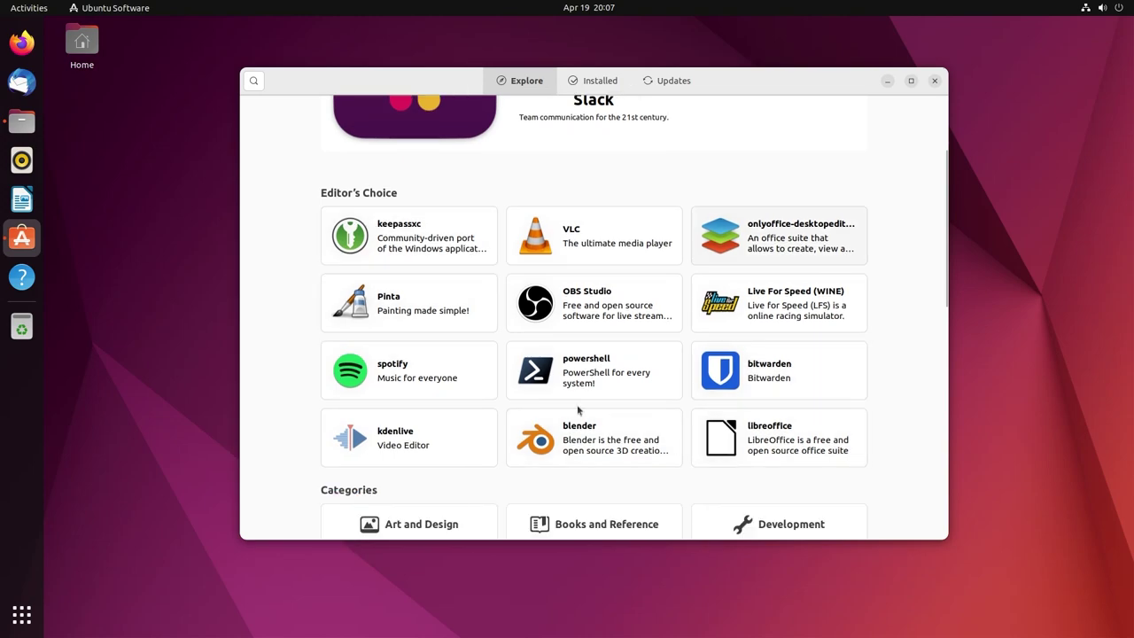
scroll(779, 377, "down", 3)
scroll(735, 363, "down", 3)
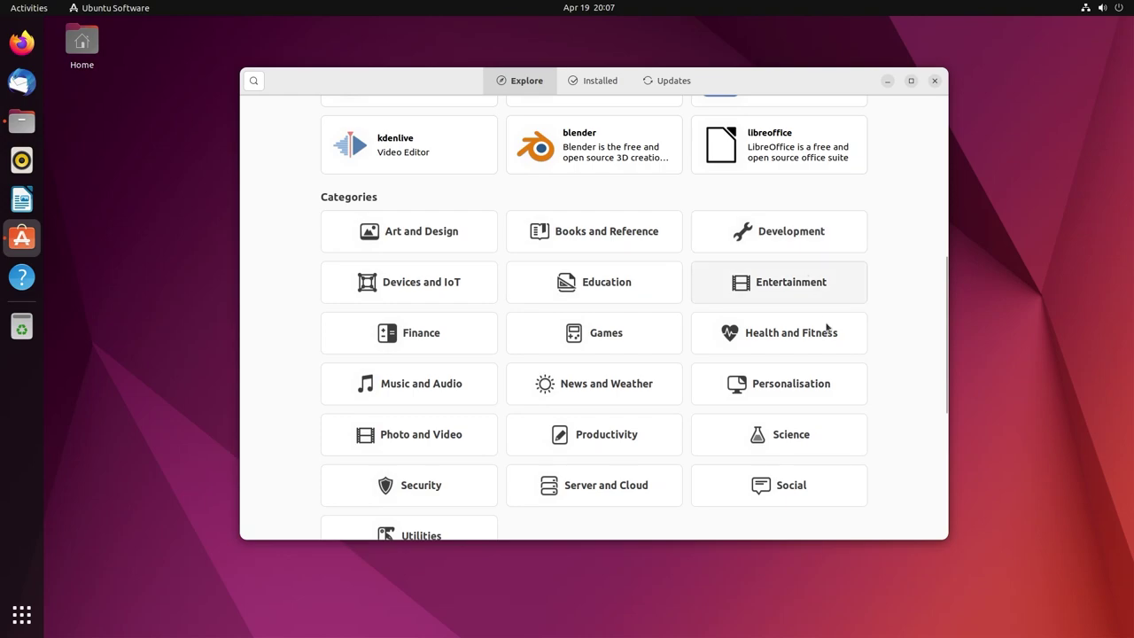
scroll(770, 423, "down", 4)
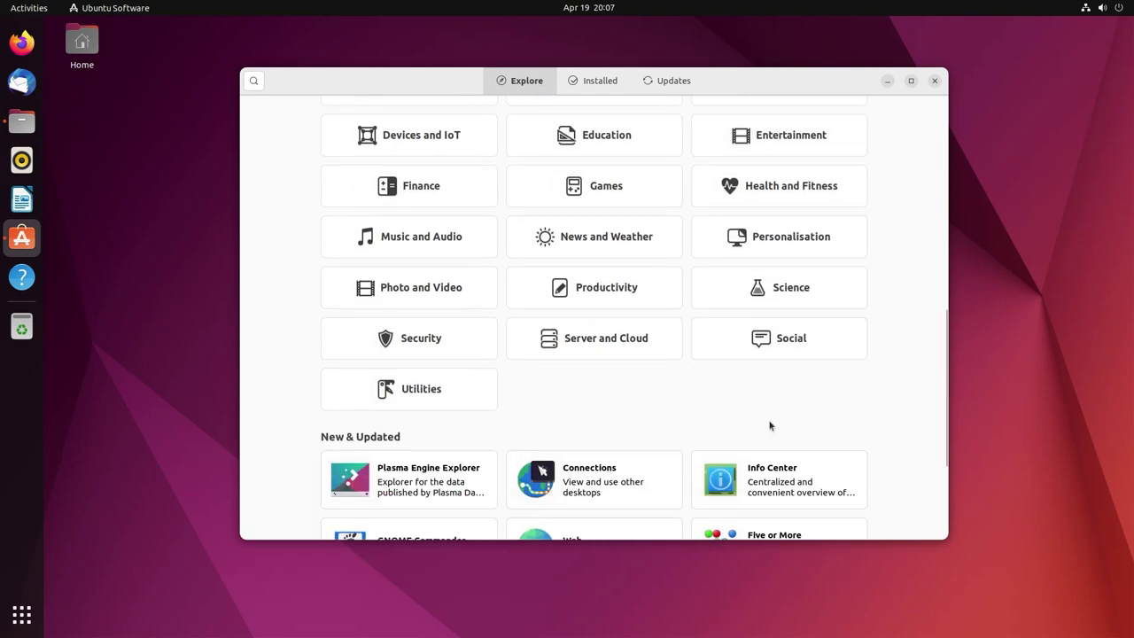
scroll(648, 405, "down", 3)
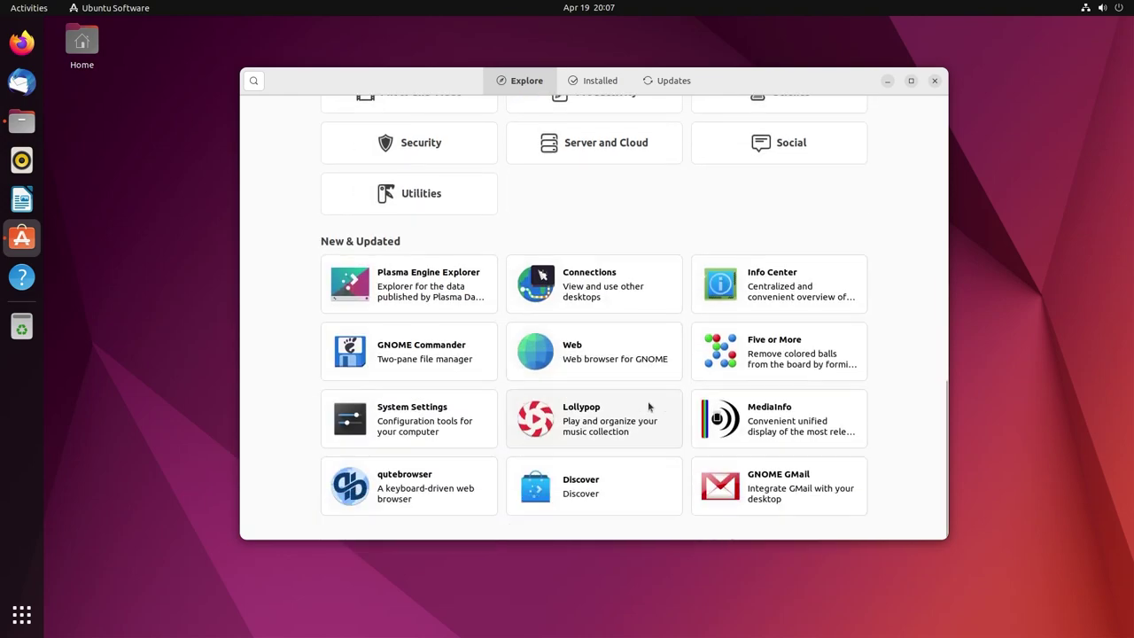
scroll(665, 392, "up", 11)
scroll(667, 391, "up", 5)
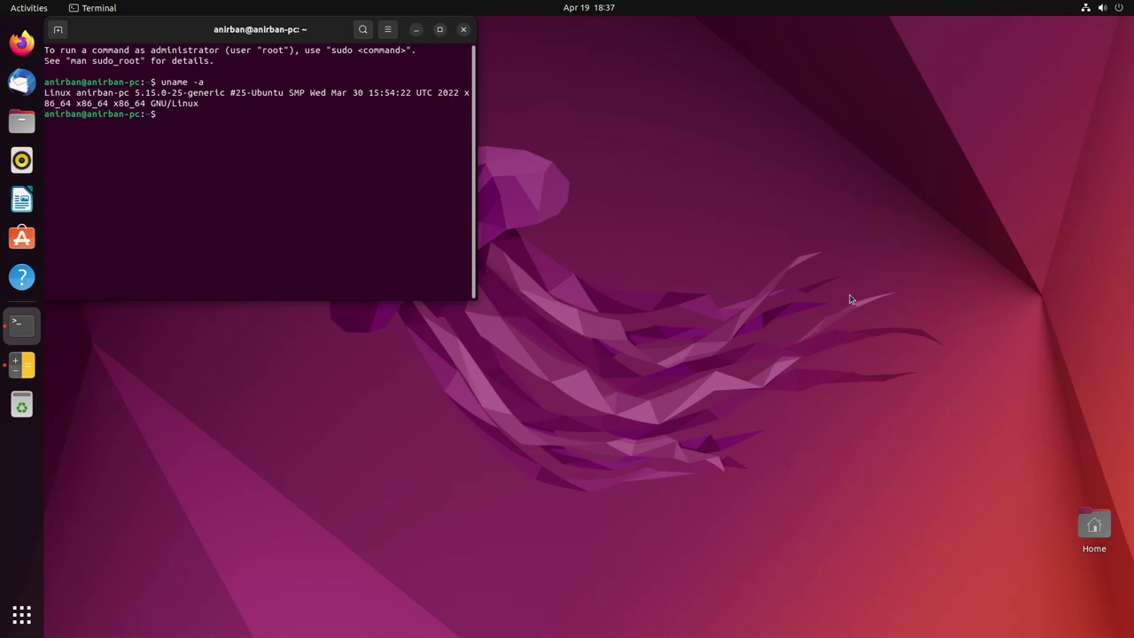
Close the Terminal window and look through the pages of the full application list
left_click(463, 30)
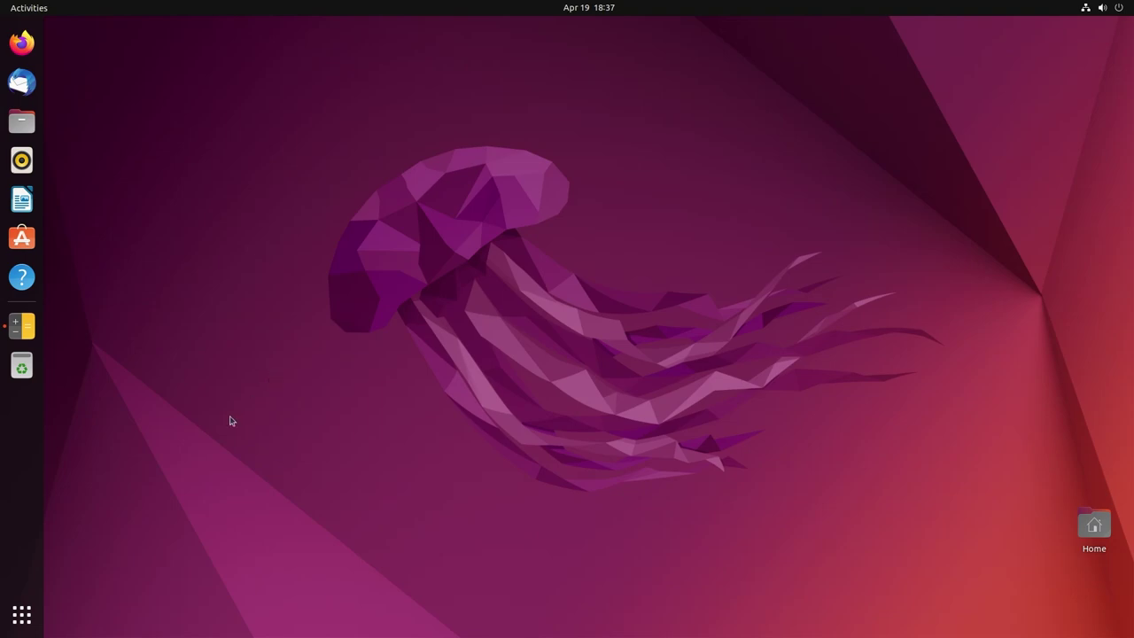
left_click(22, 613)
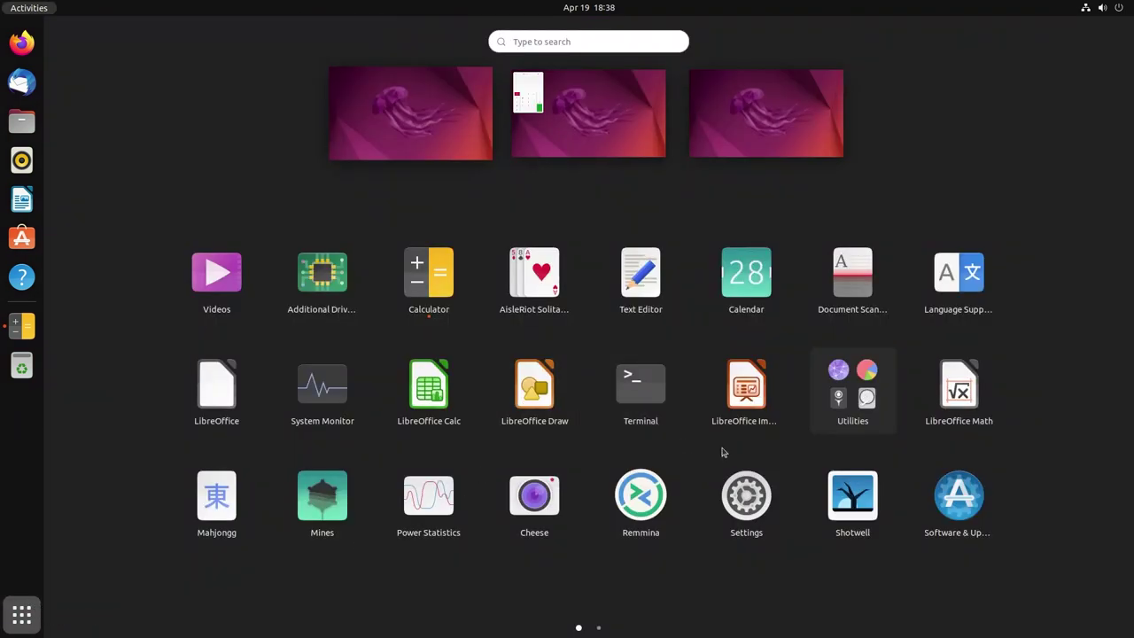
scroll(724, 450, "down", 1)
scroll(620, 383, "up", 1)
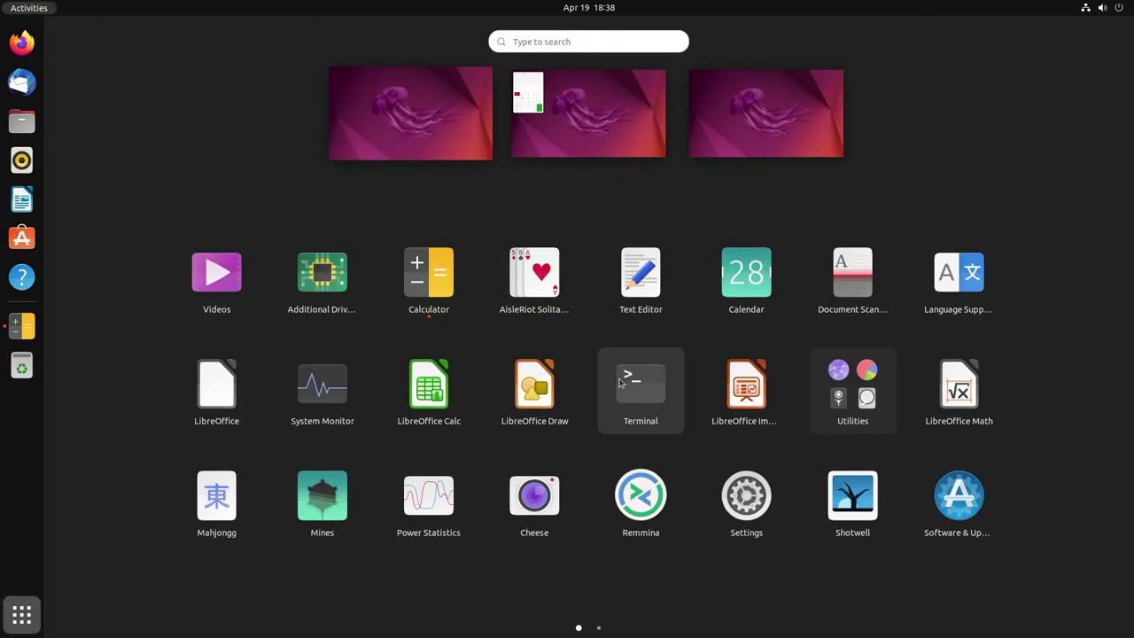